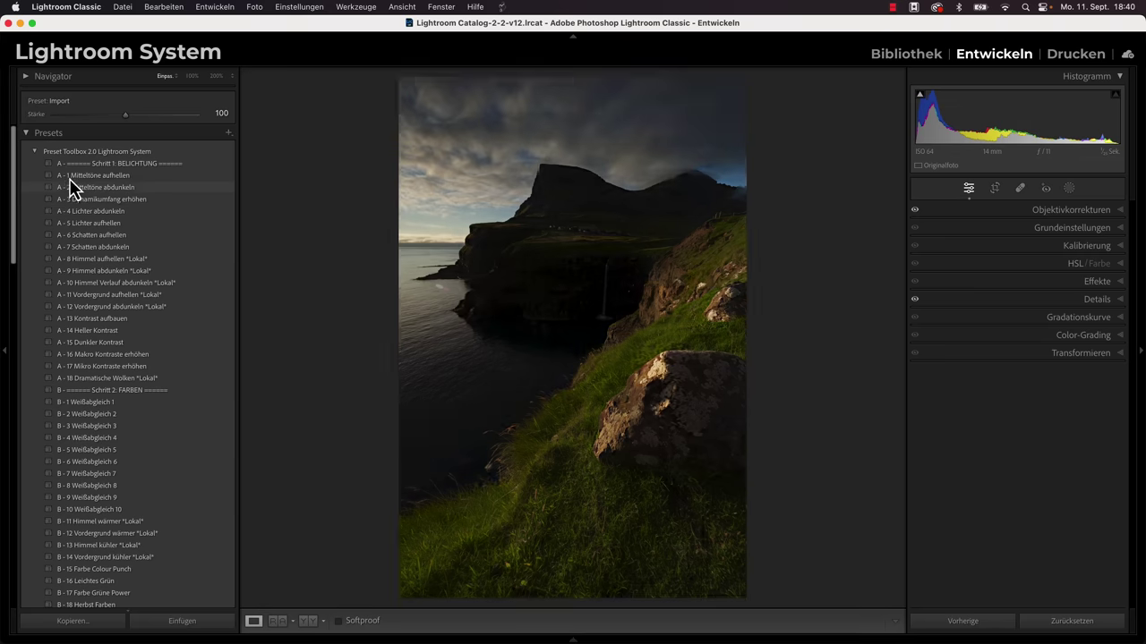
Brighten the photo with A - 3 Dynamikumfang erhöhen and A - 1 Mitteltöne aufhellen at Stärke 70
scroll(139, 309, down, 5)
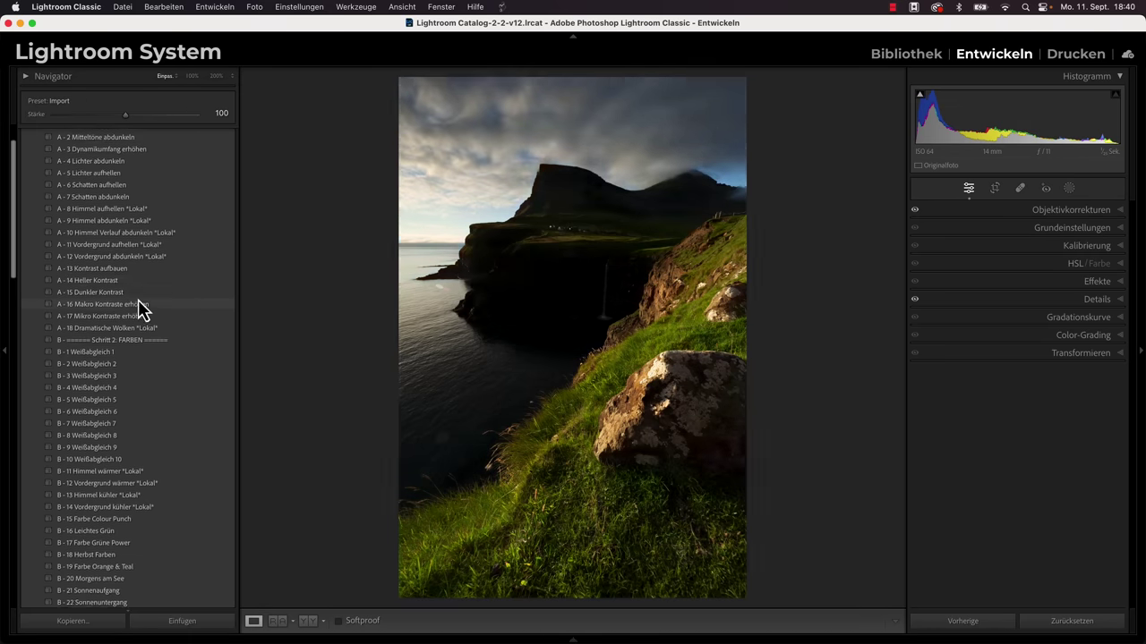
scroll(140, 307, down, 10)
scroll(150, 313, down, 3)
scroll(149, 304, down, 1)
scroll(149, 305, down, 2)
scroll(150, 304, down, 2)
scroll(150, 305, down, 2)
scroll(149, 305, down, 2)
scroll(148, 304, down, 2)
scroll(149, 304, down, 2)
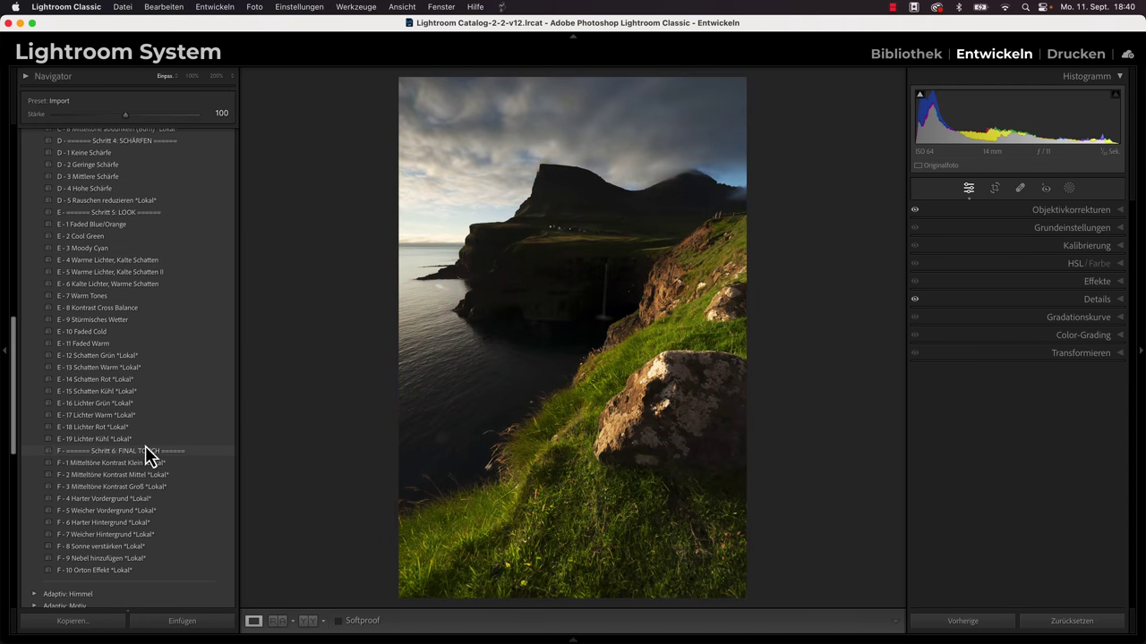
scroll(156, 228, up, 1)
scroll(153, 221, up, 3)
scroll(154, 221, up, 2)
scroll(153, 221, up, 2)
scroll(153, 221, up, 3)
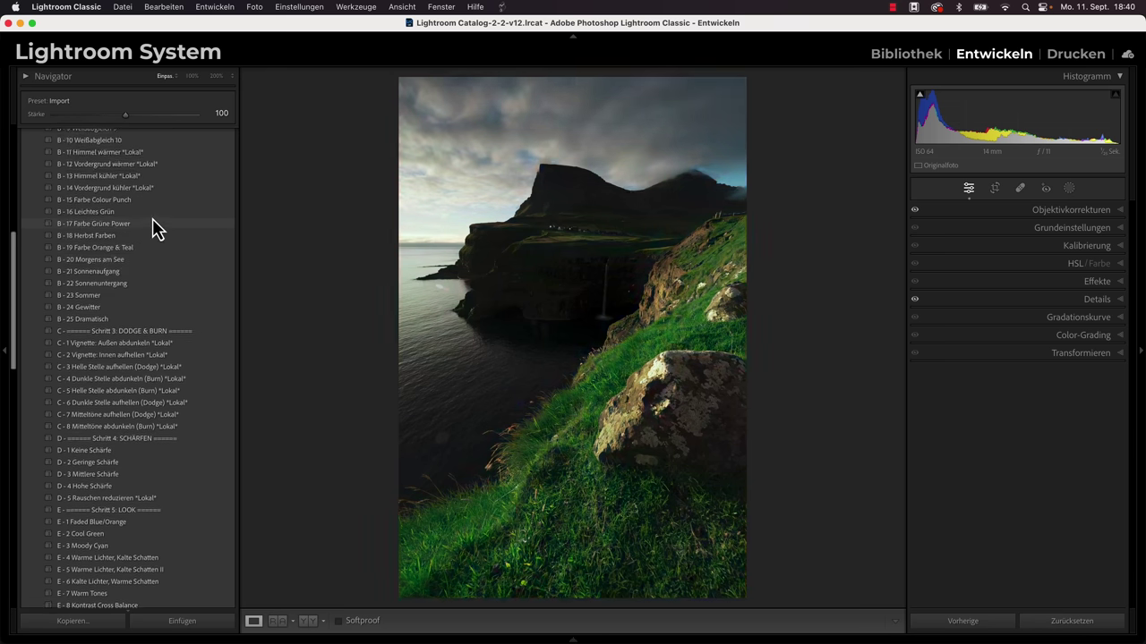
scroll(156, 229, up, 5)
scroll(156, 229, up, 3)
scroll(156, 228, up, 3)
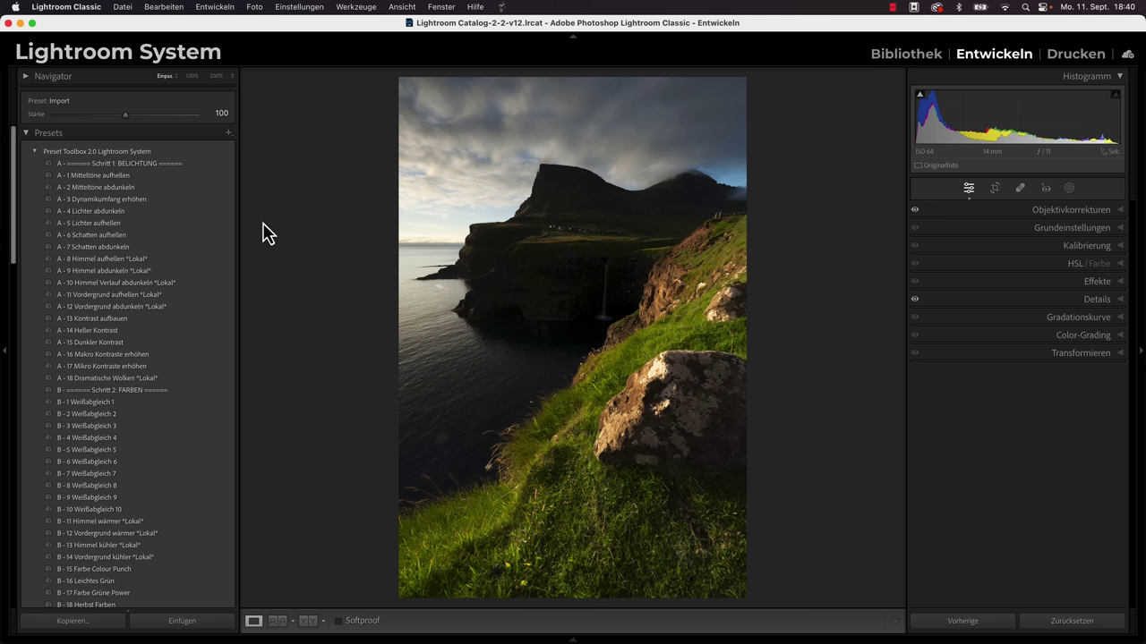
click(147, 202)
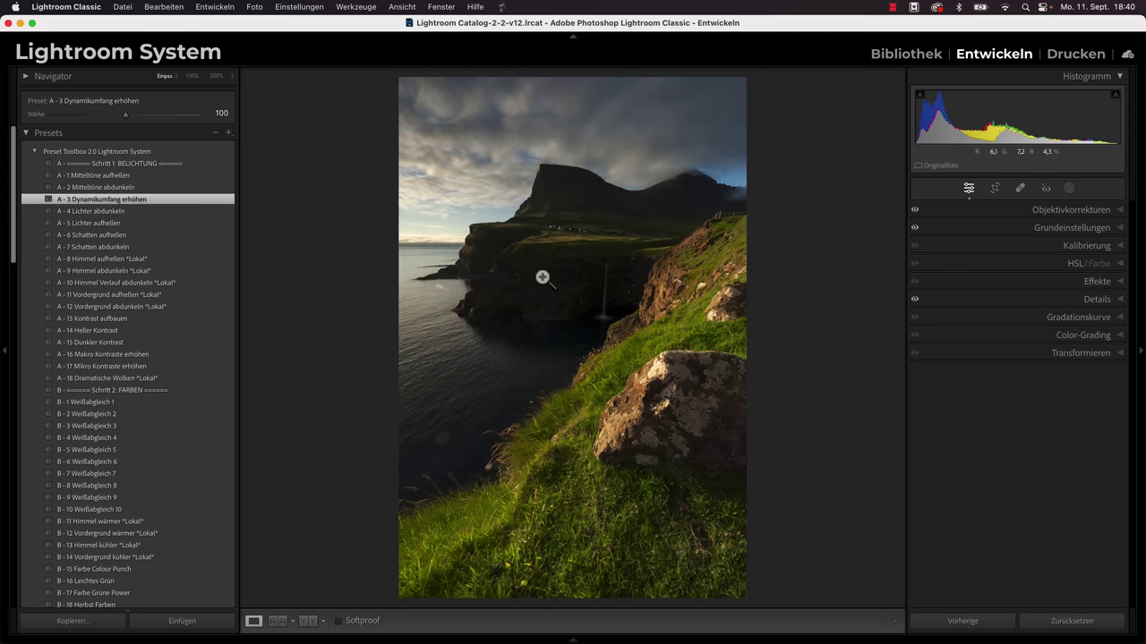
click(127, 178)
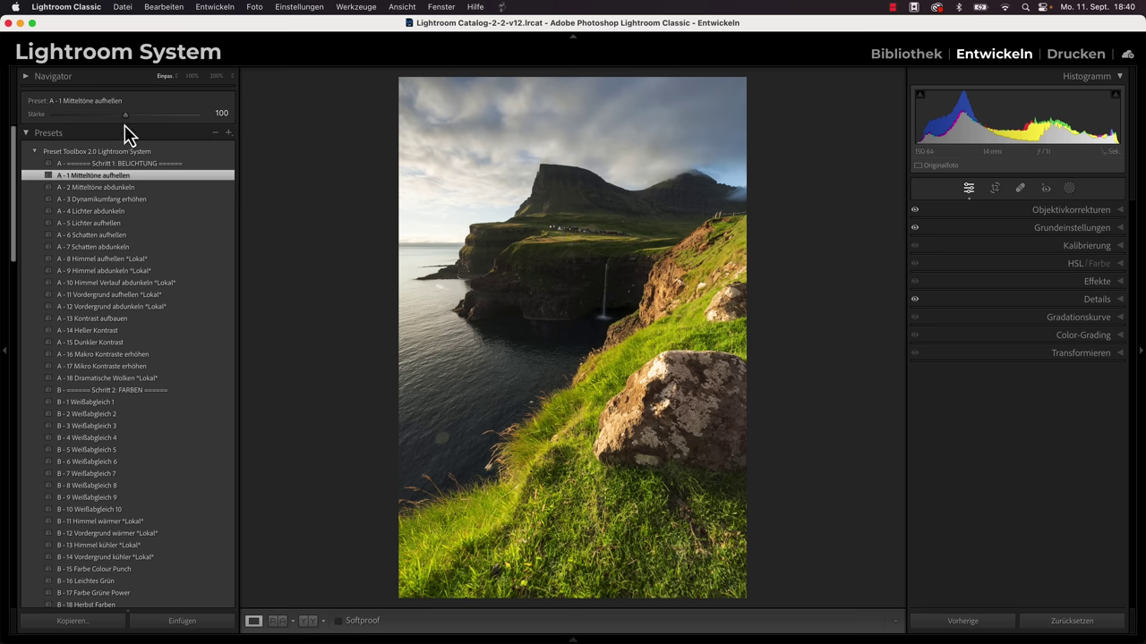
drag(125, 119, 104, 119)
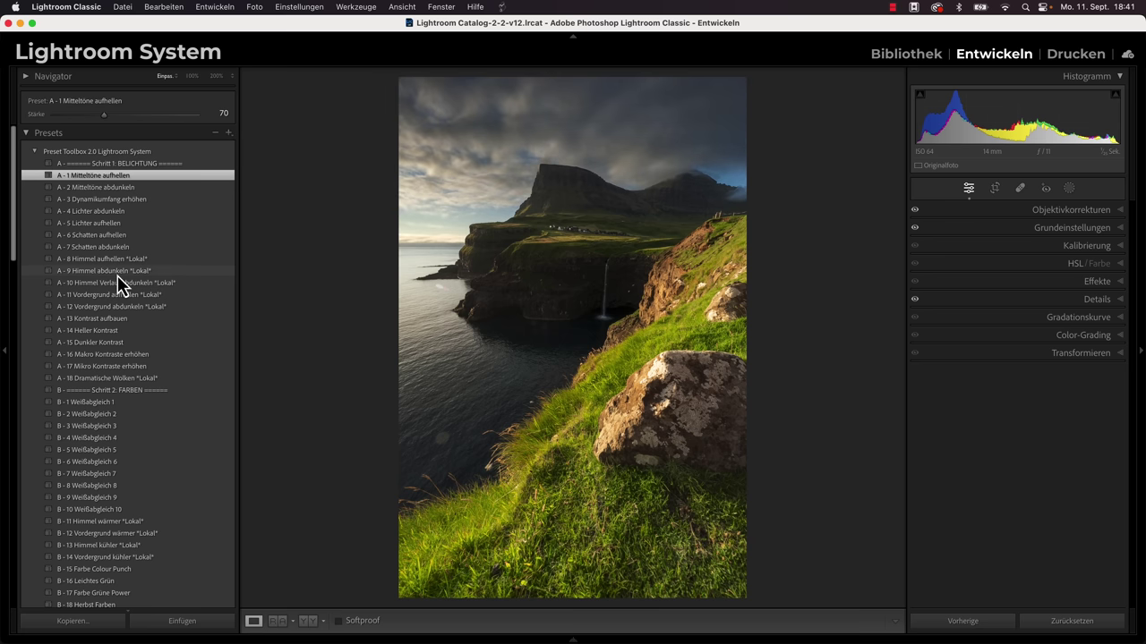
Darken the sky with A - 9 Himmel abdunkeln at about 50 and A - 10 Himmel Verlauf abdunkeln at 50
click(117, 272)
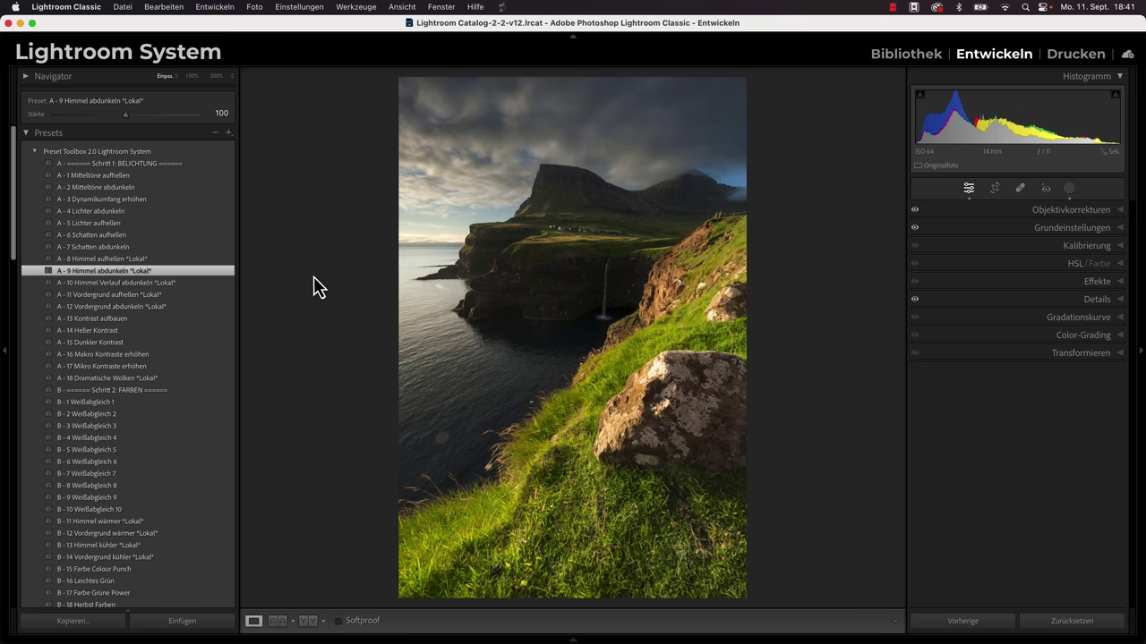
drag(125, 114, 89, 120)
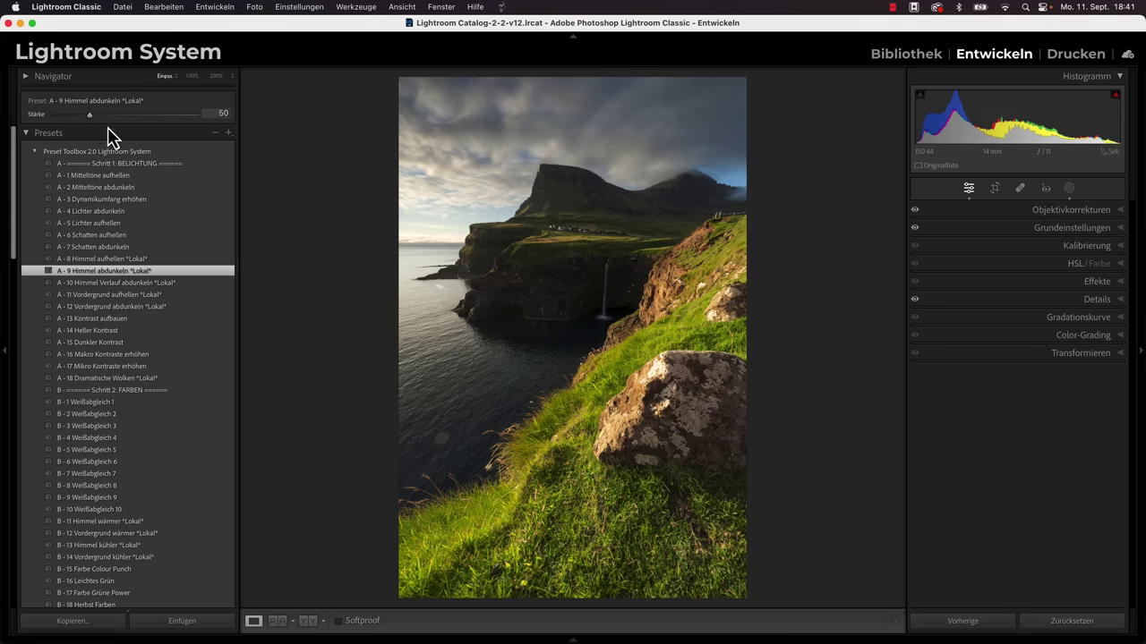
click(168, 284)
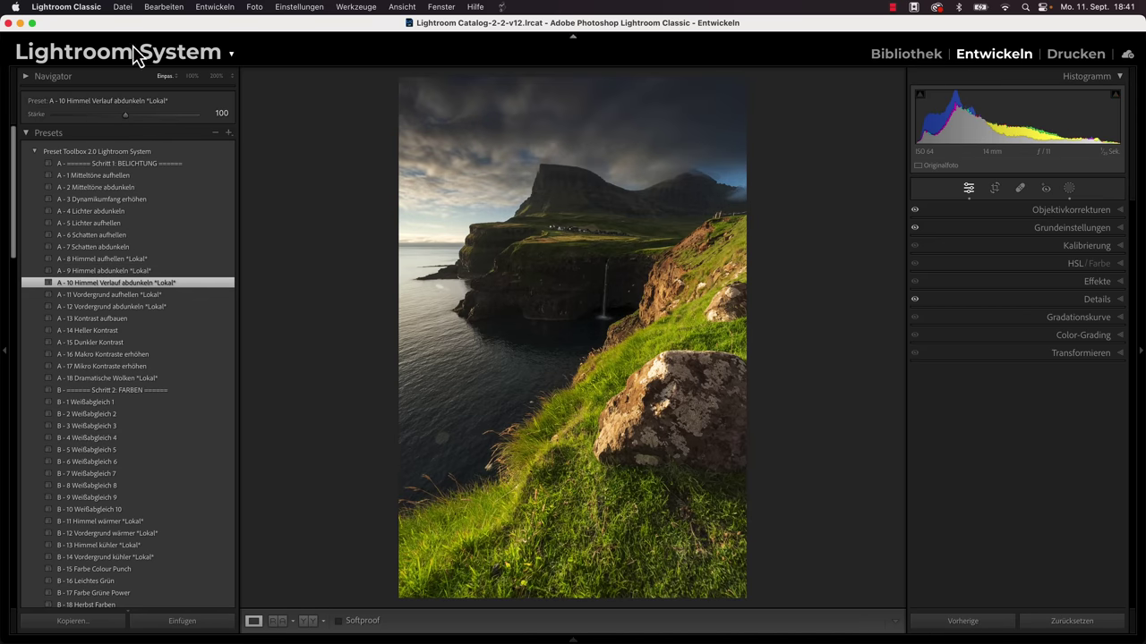
drag(125, 115, 92, 120)
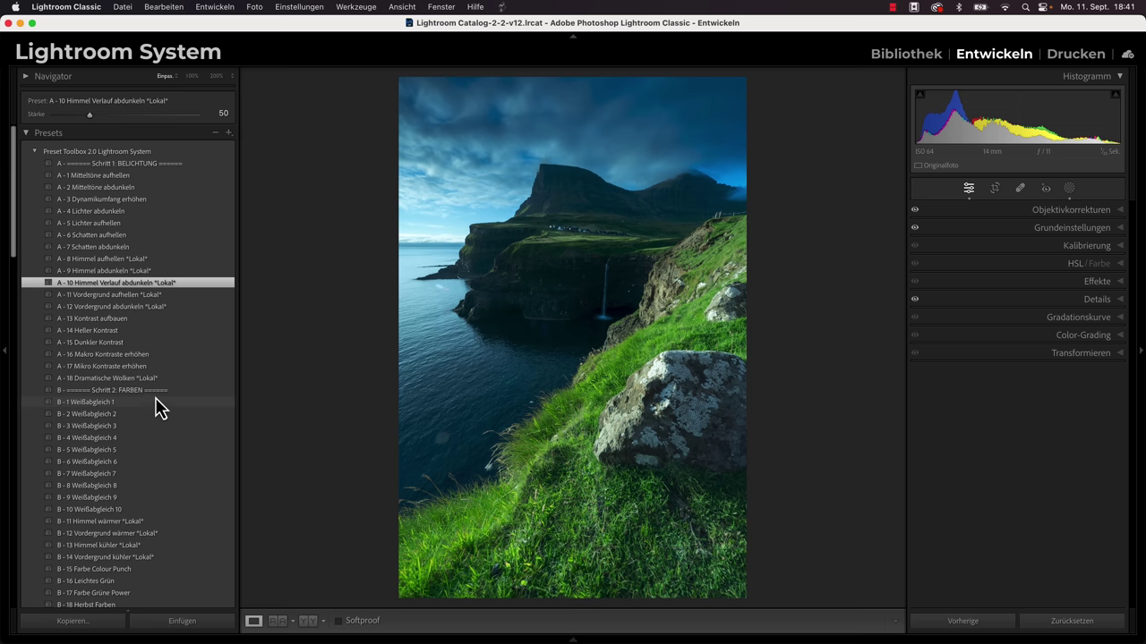
Apply B - 4 Weißabgleich 4, then fine-tune Temperatur to 7,005 and Tönung to +20
scroll(157, 410, down, 2)
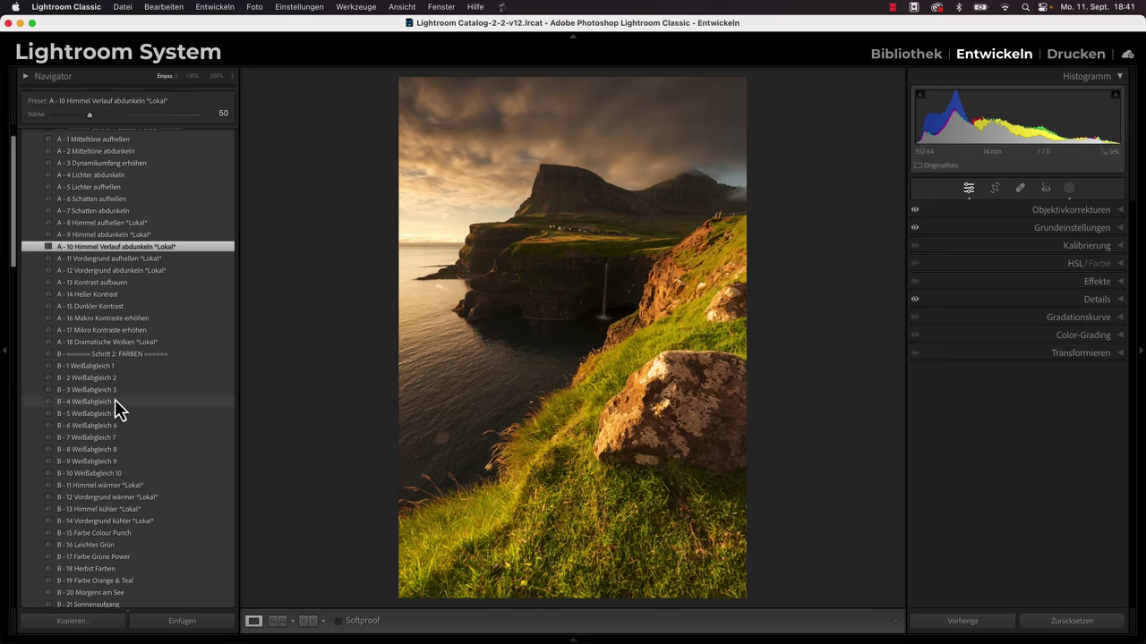
click(109, 403)
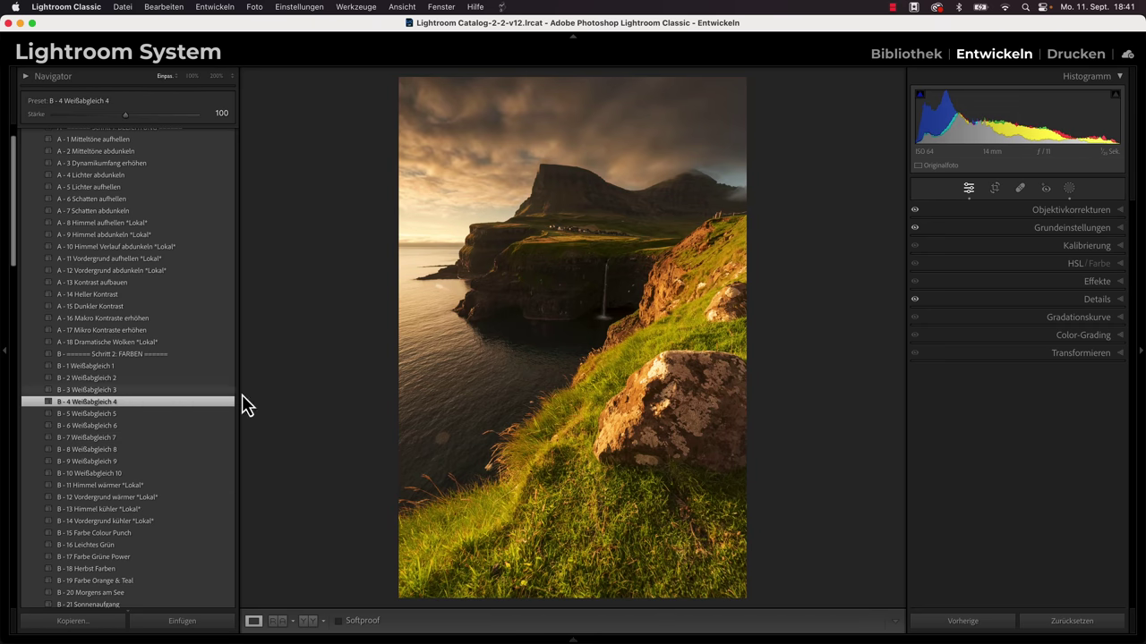
click(1065, 229)
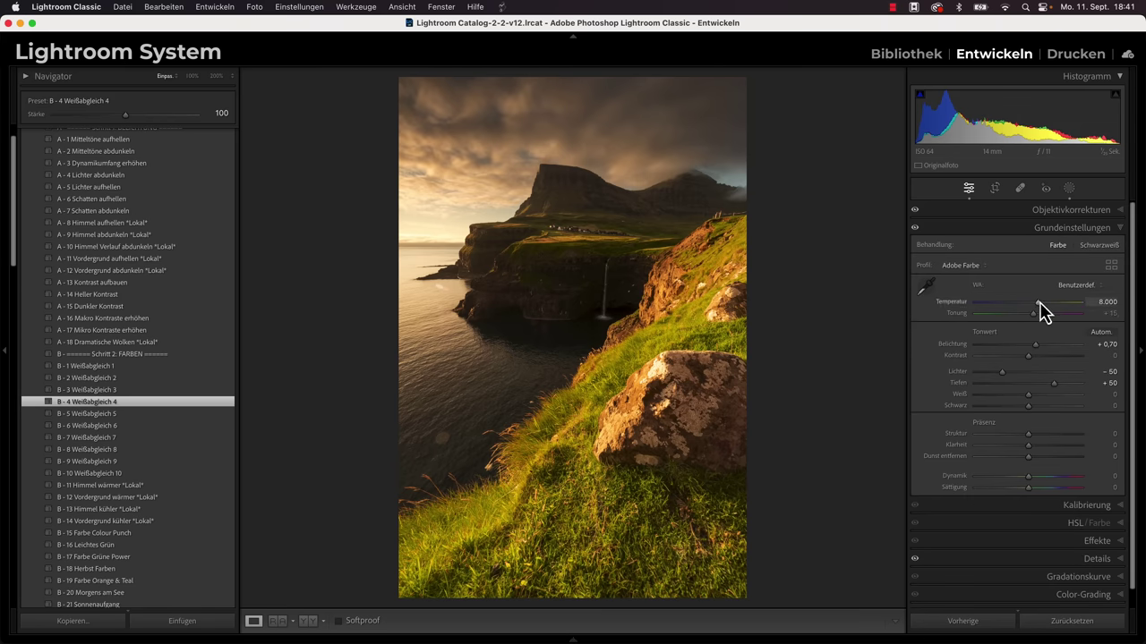
drag(1036, 305, 1028, 304)
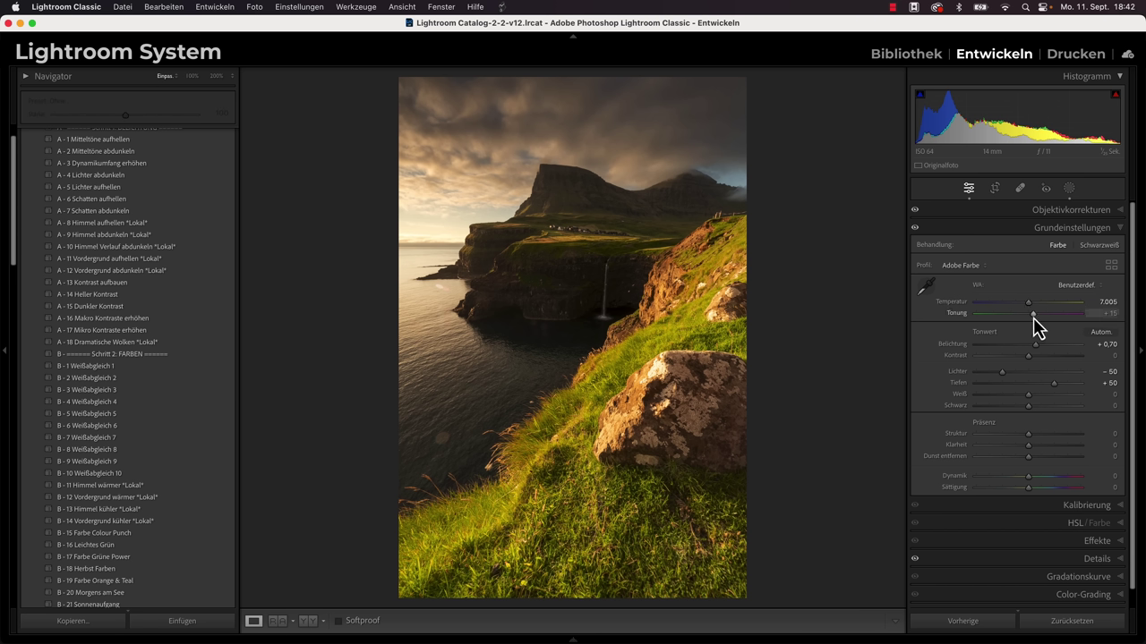
drag(1035, 315, 1036, 314)
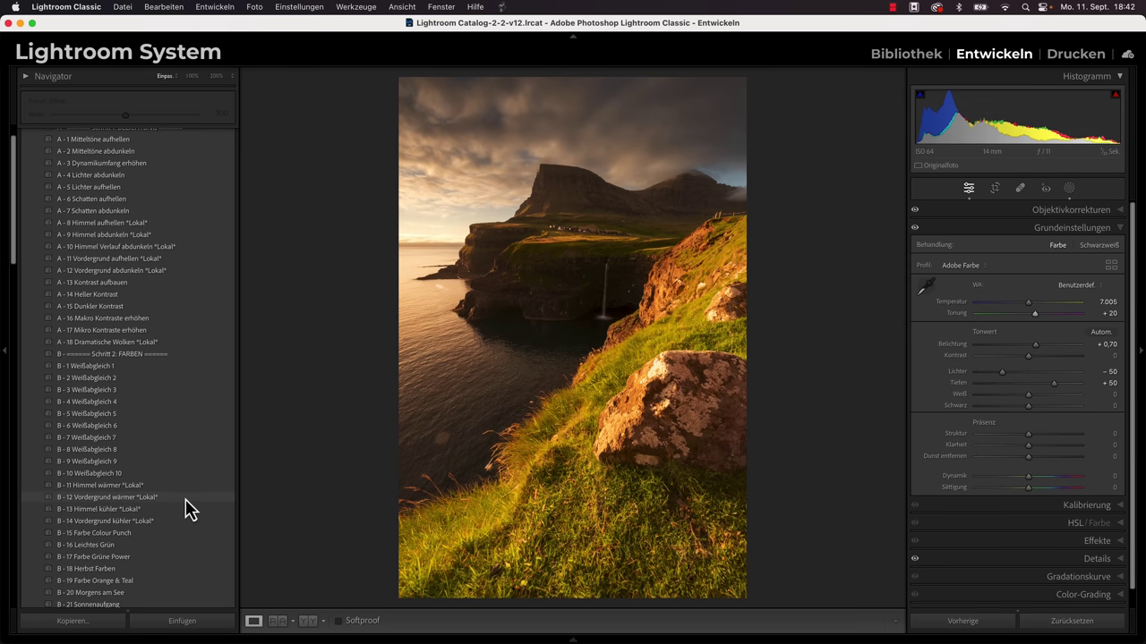
Apply B - 14 Vordergrund kühler at Stärke 50 to cool the foreground
click(146, 523)
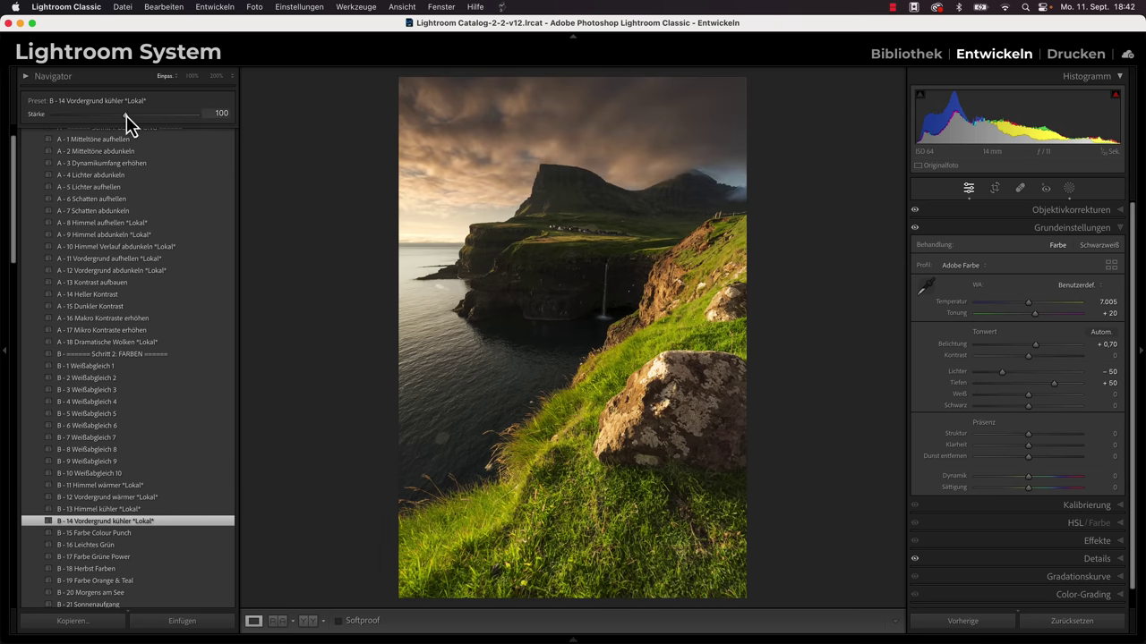
drag(105, 117, 95, 120)
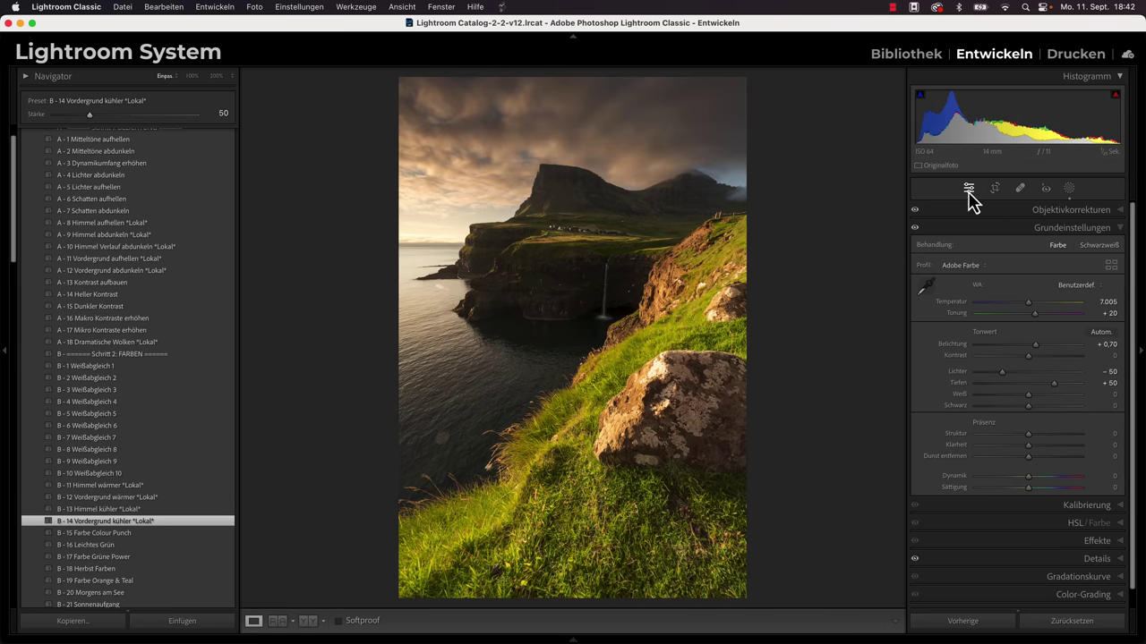
click(1019, 230)
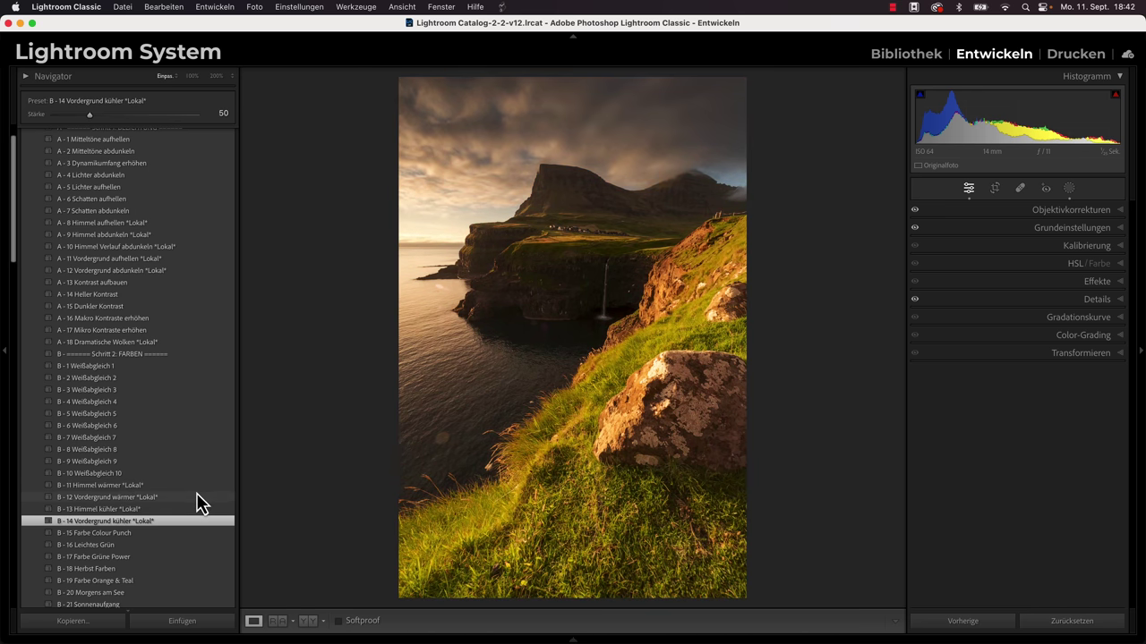
Apply the B - 21 Sonnenaufgang sunrise preset at Stärke 60
scroll(204, 500, down, 3)
scroll(204, 497, down, 1)
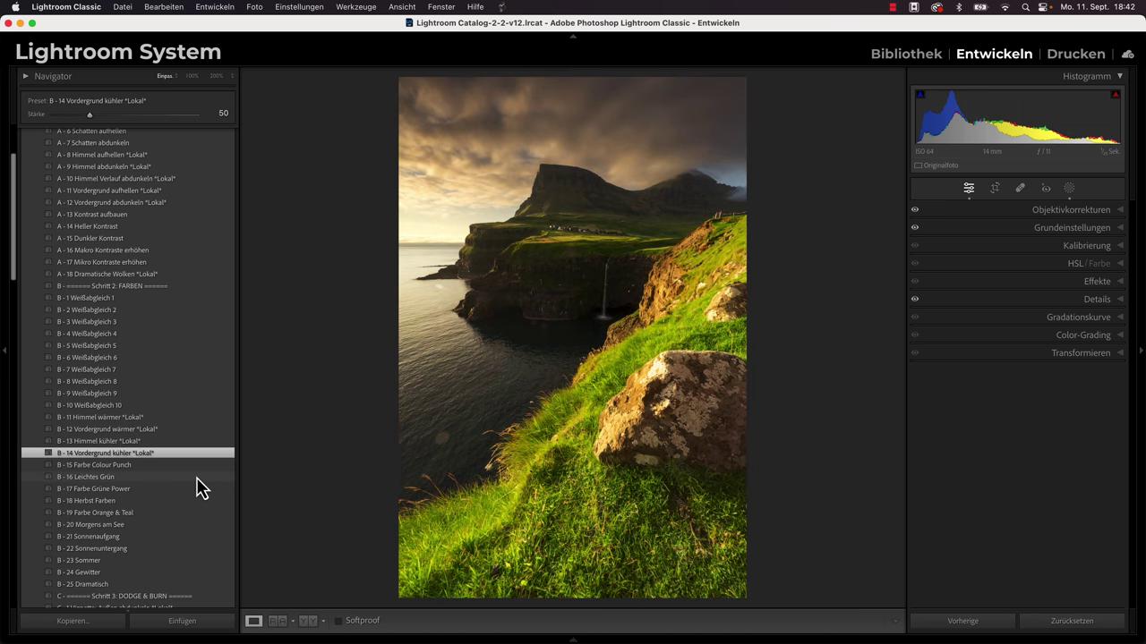
scroll(200, 487, down, 2)
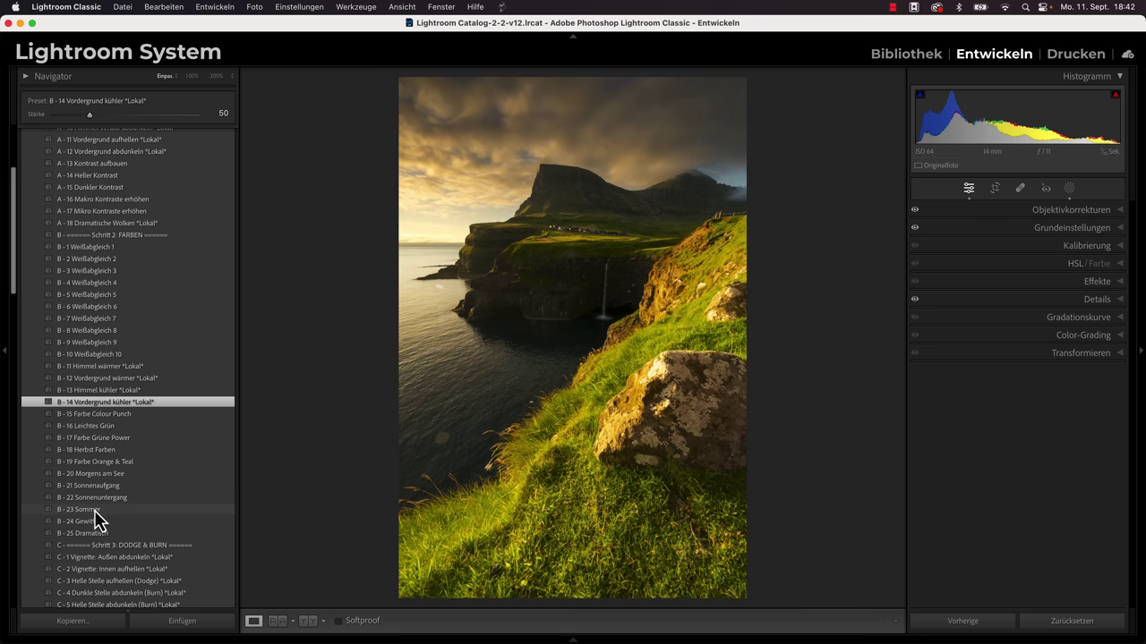
click(98, 488)
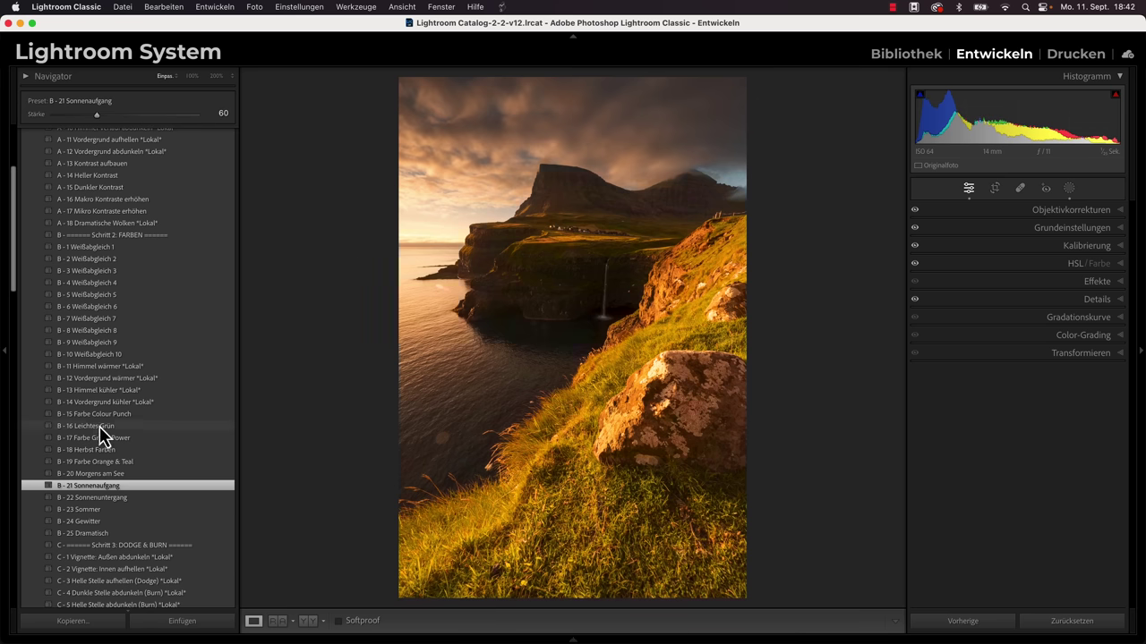
scroll(101, 436, down, 5)
scroll(123, 418, down, 2)
scroll(159, 404, down, 2)
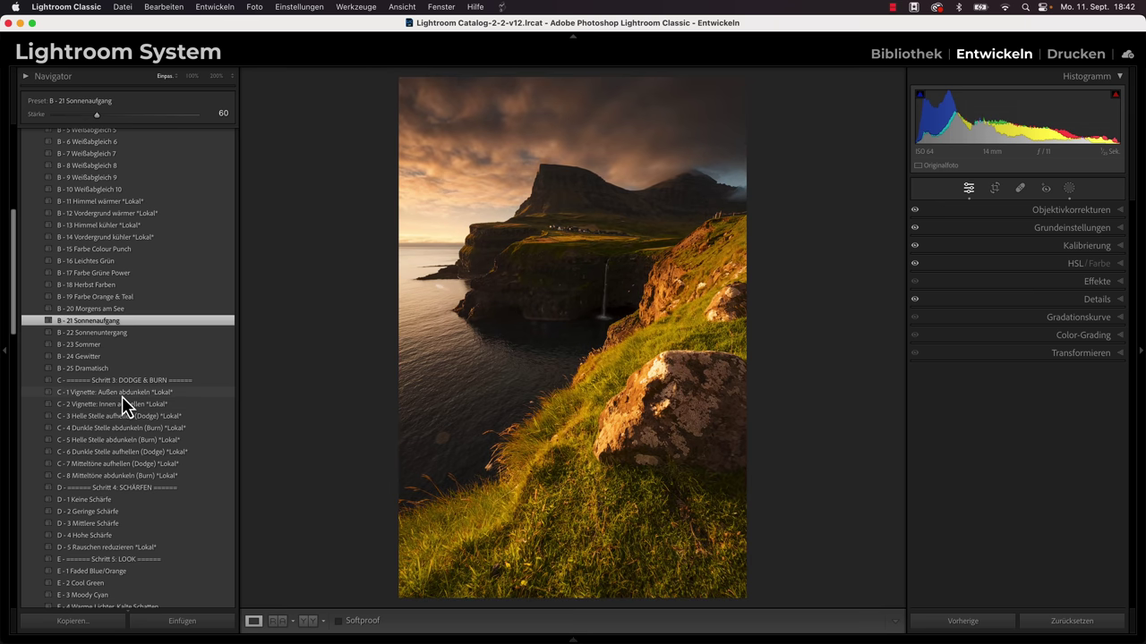
Try a slightly weakened C - 1 outer-darkening vignette, then use C - 2 Vignette: Innen aufhellen
click(121, 396)
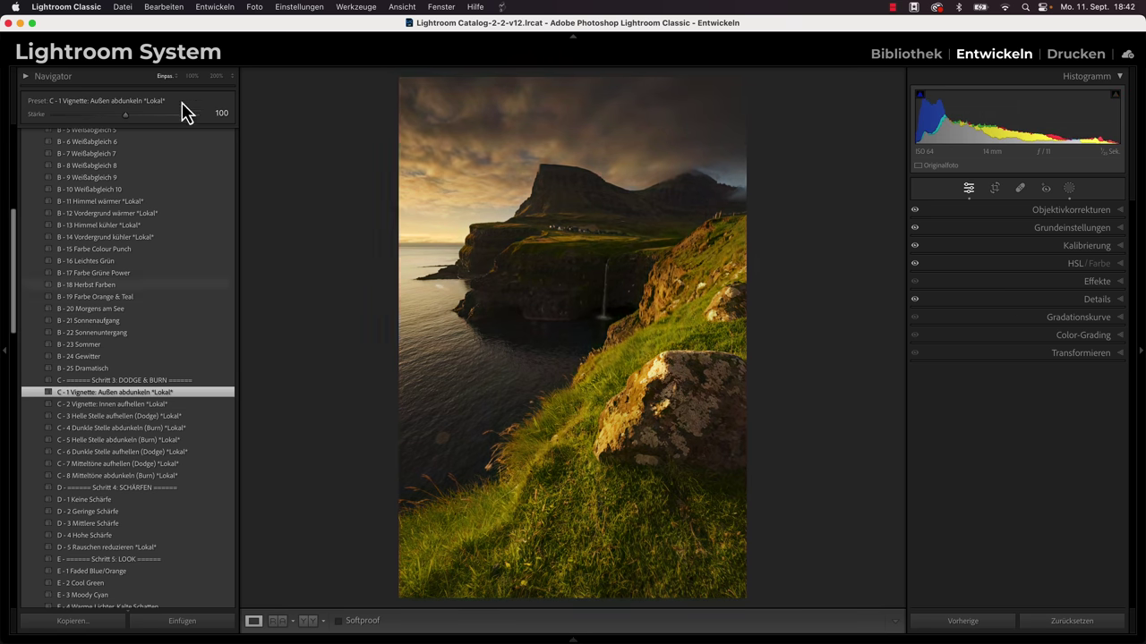
drag(125, 117, 118, 126)
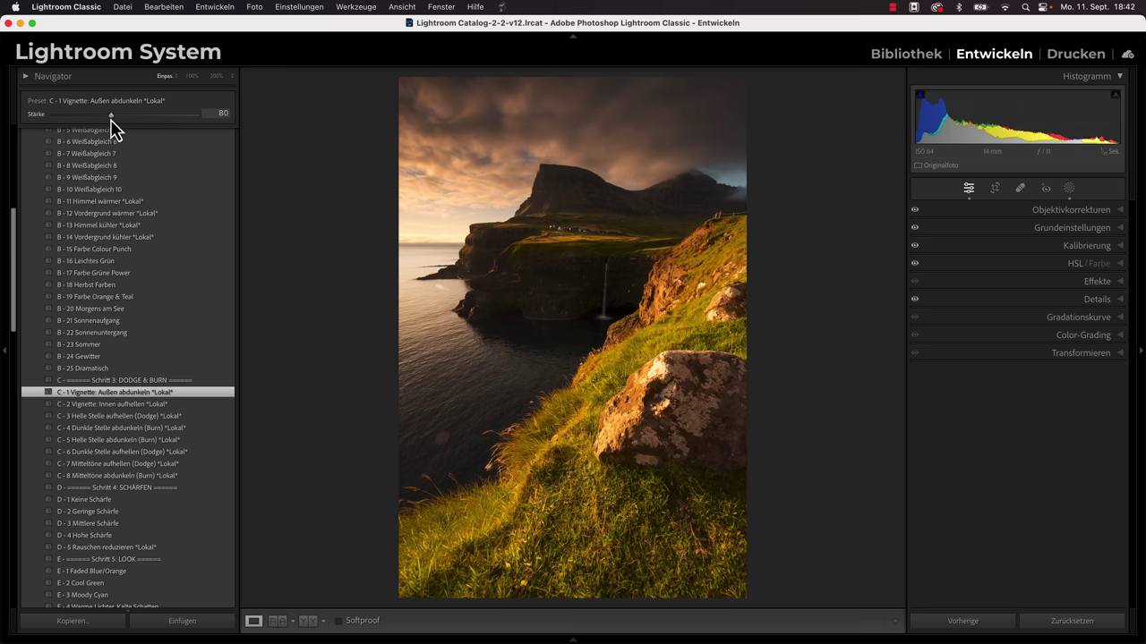
click(125, 403)
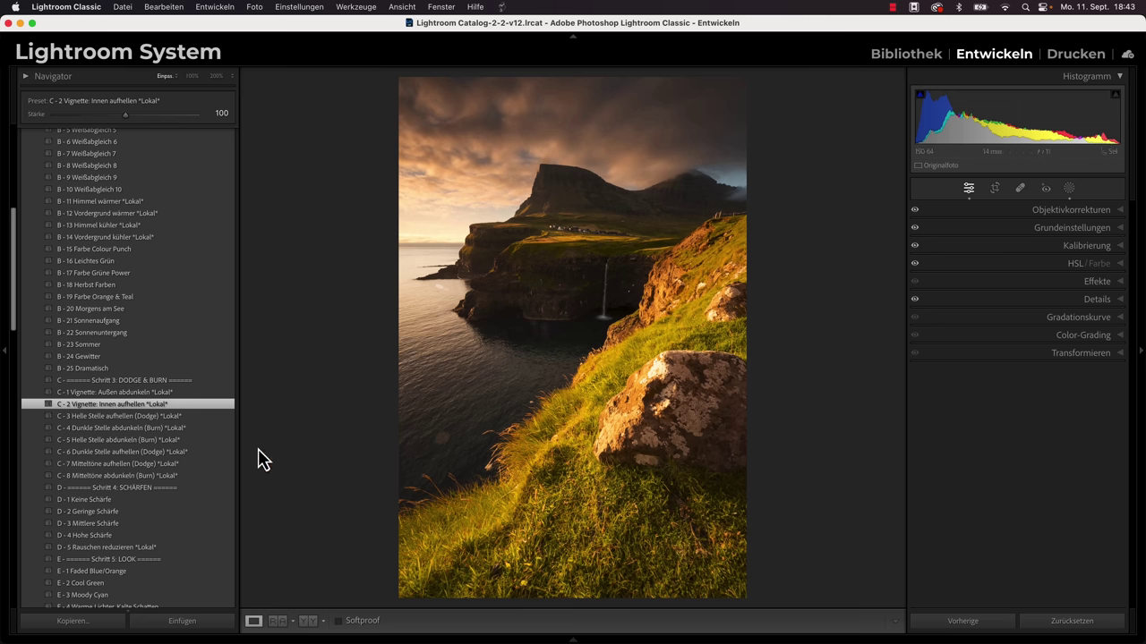
Sharpen the photo with the D - 4 Hohe Schärfe preset at strength 100
click(106, 537)
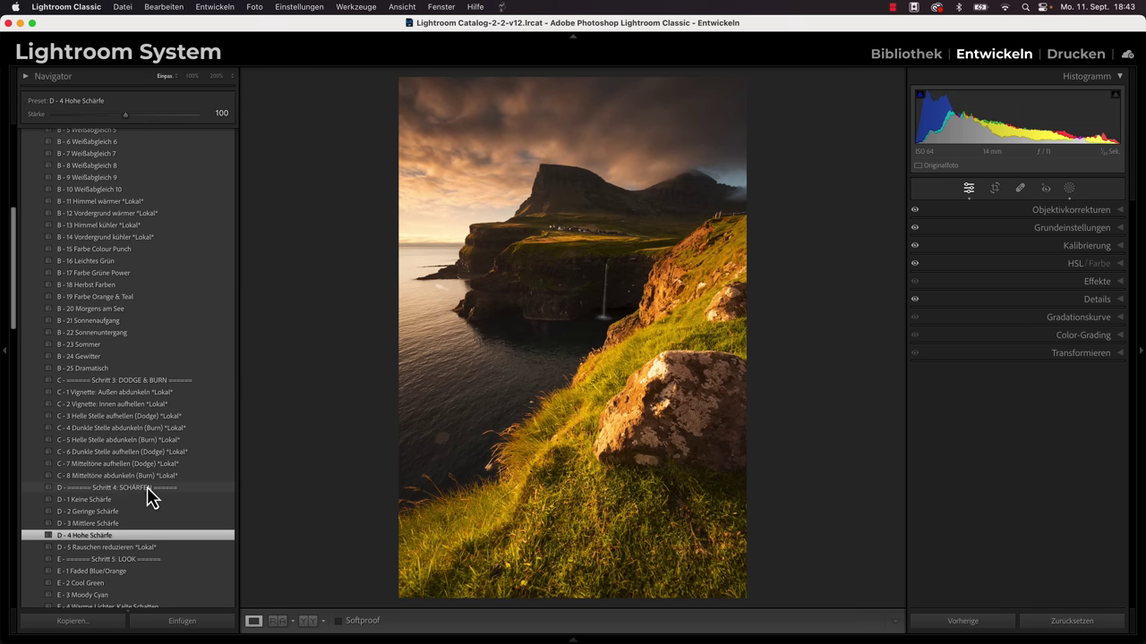
scroll(149, 492, down, 3)
scroll(187, 486, down, 3)
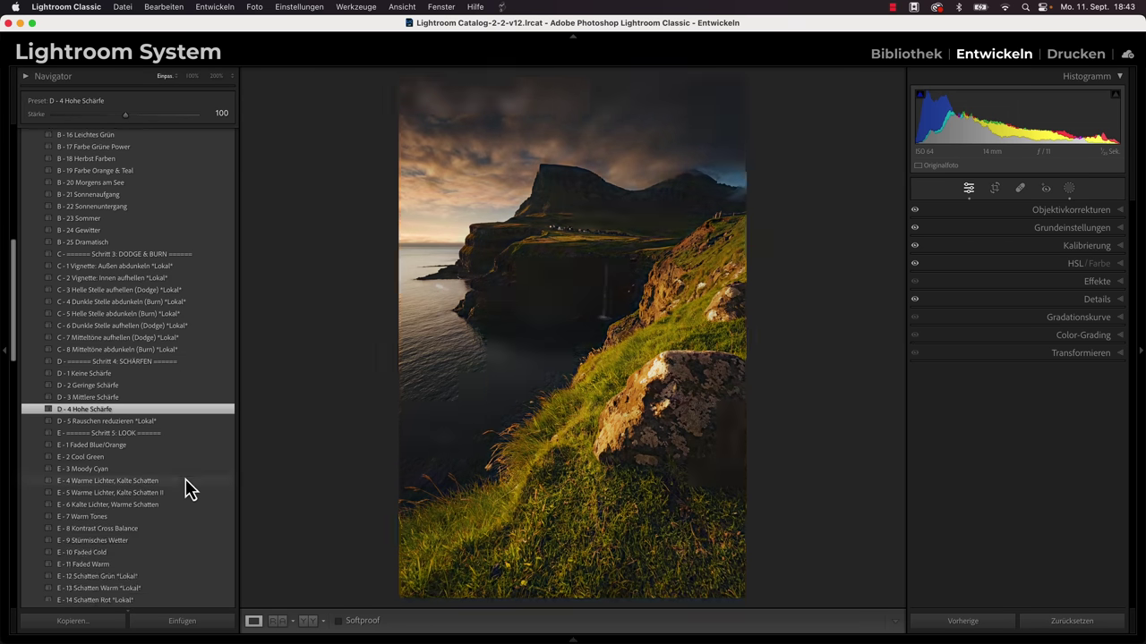
scroll(187, 466, down, 2)
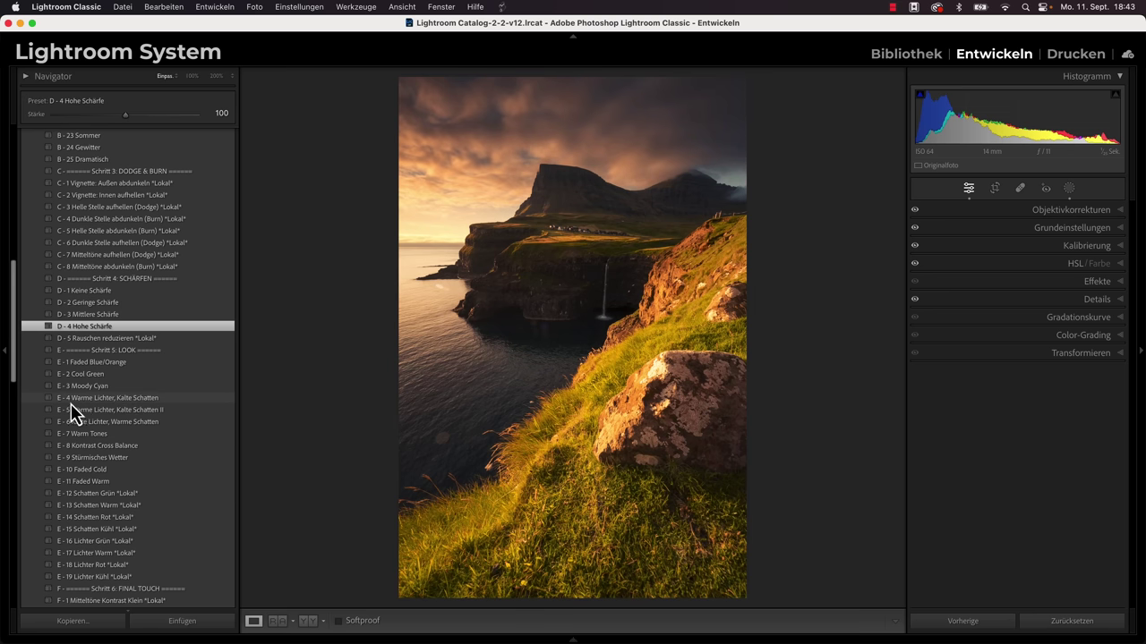
Apply E - 4 Warme Lichter, Kalte Schatten, then E - 15 Schatten Kühl at Stärke 40
click(127, 400)
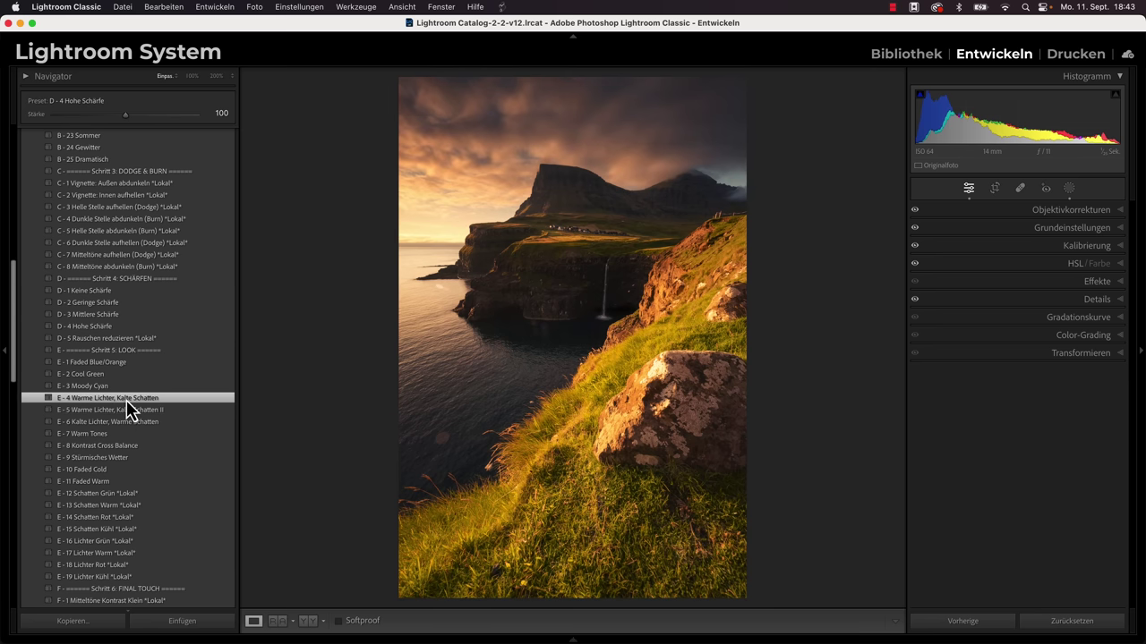
scroll(153, 455, down, 2)
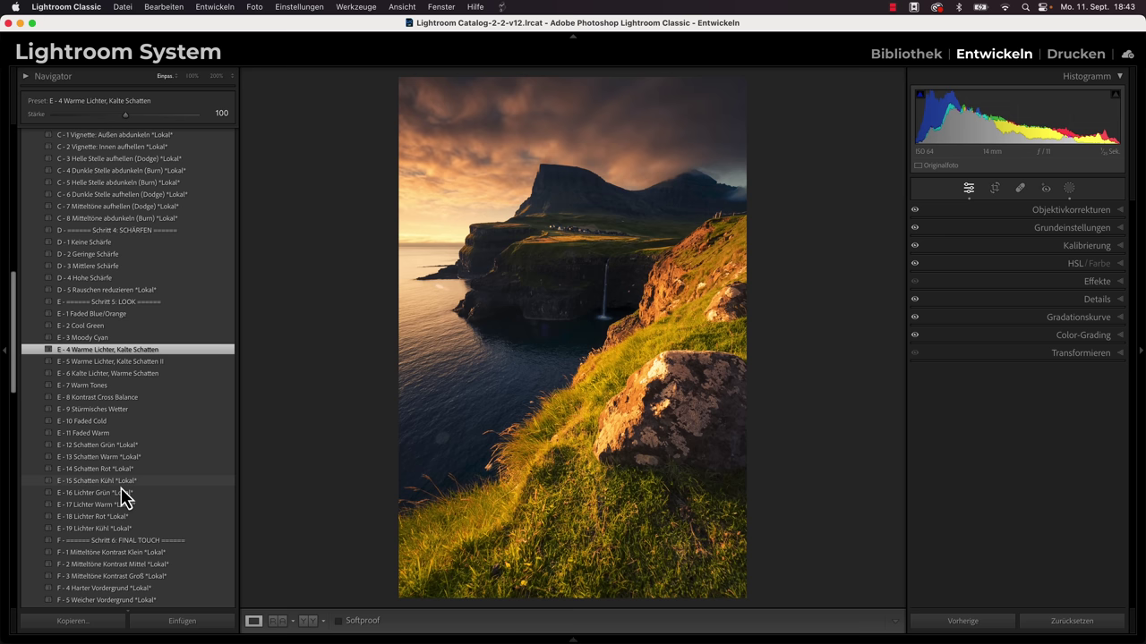
click(128, 483)
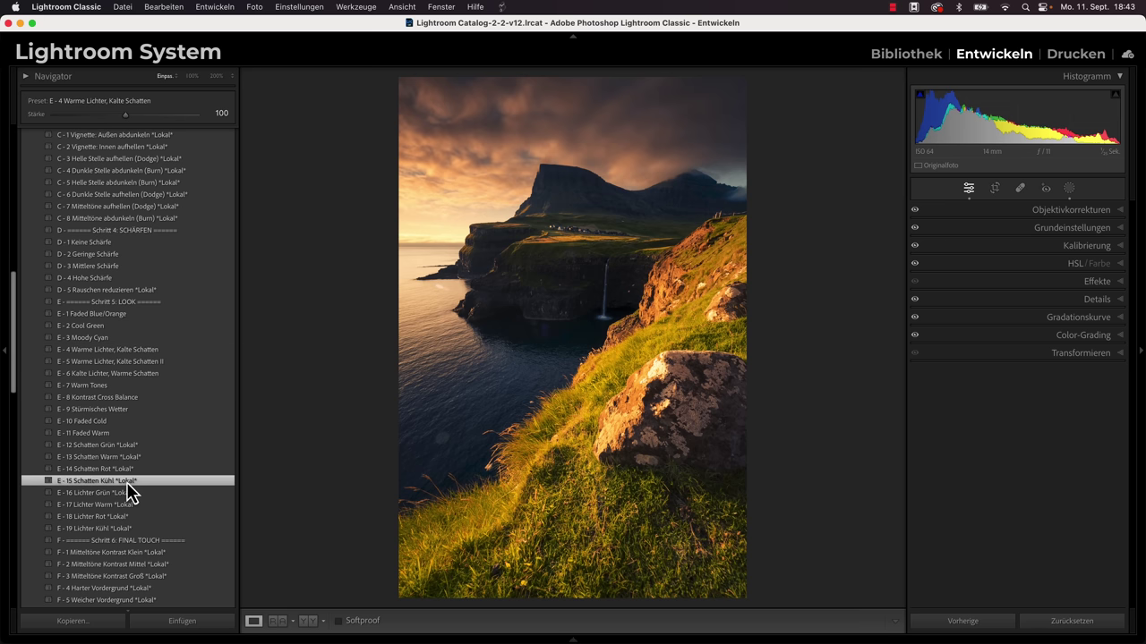
drag(120, 116, 81, 118)
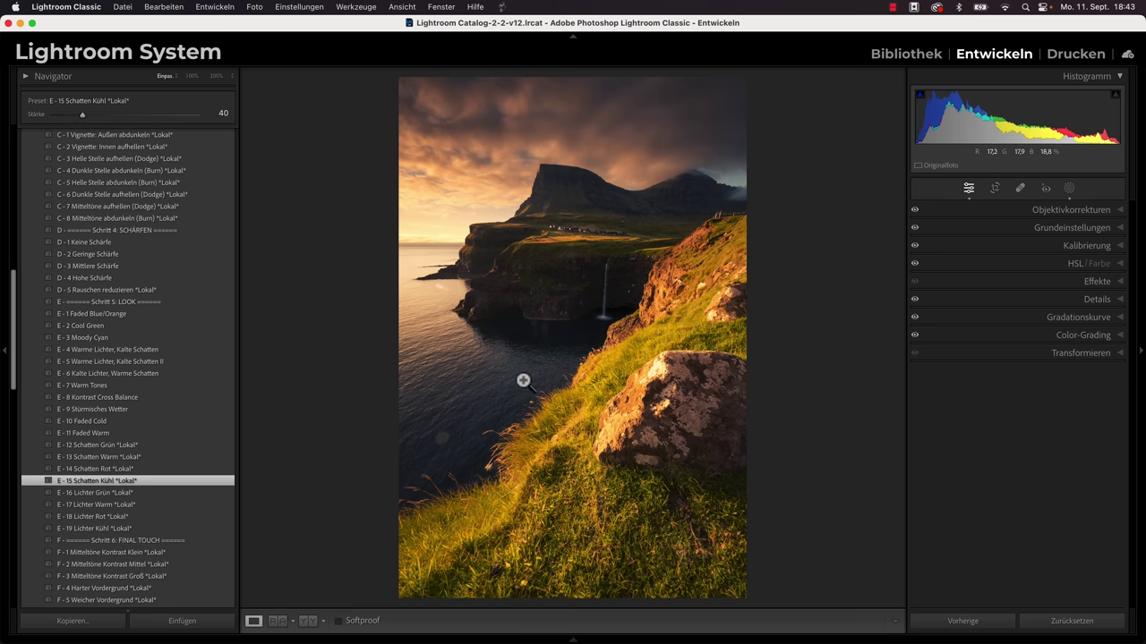
scroll(186, 481, down, 2)
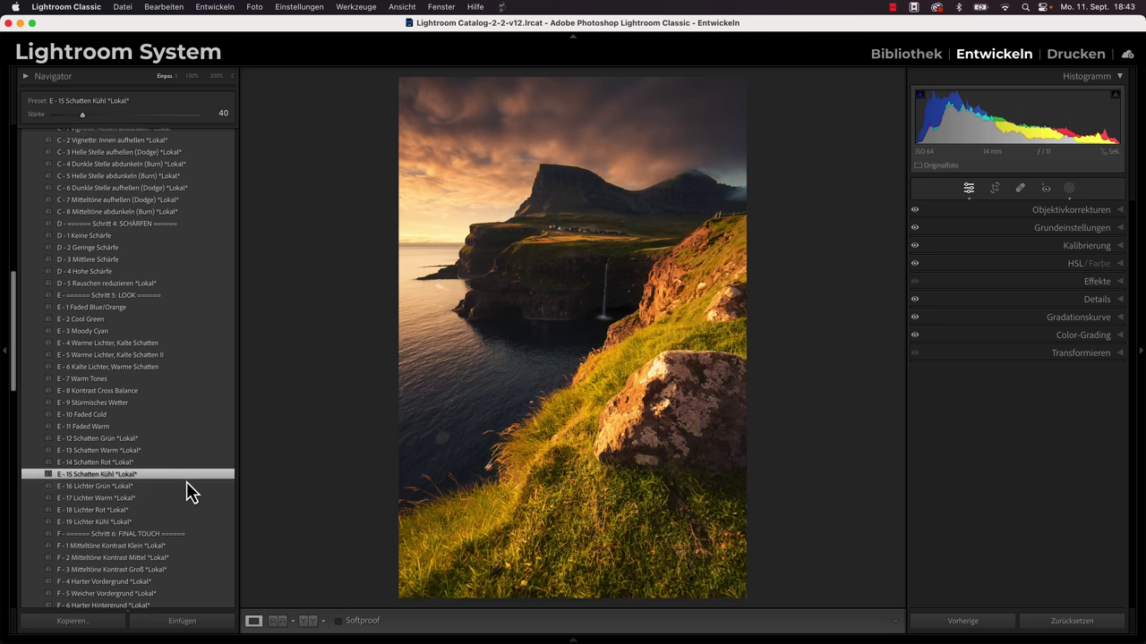
scroll(188, 490, down, 3)
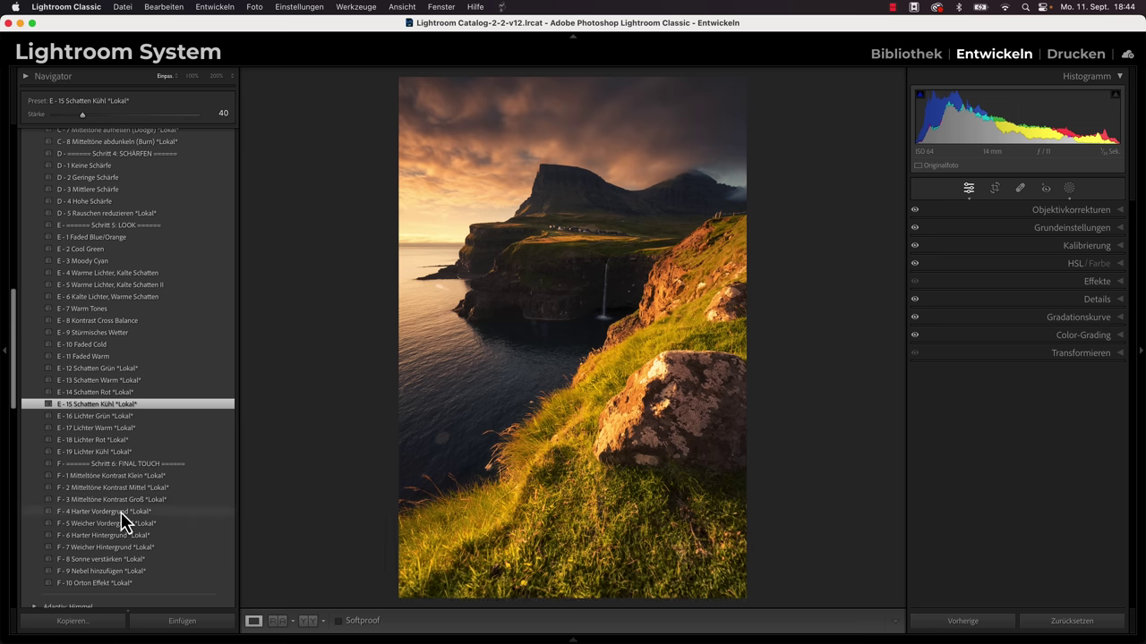
Apply F - 4 Harter Vordergrund, F - 7 Weicher Hintergrund and F - 8 Sonne verstärken in turn
click(93, 513)
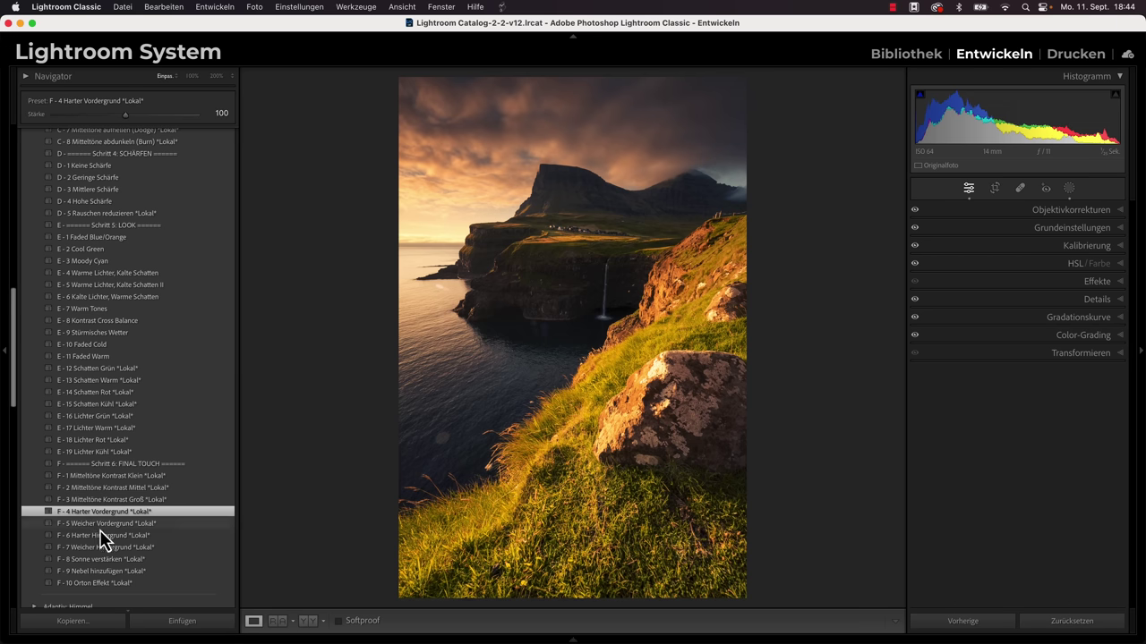
click(98, 548)
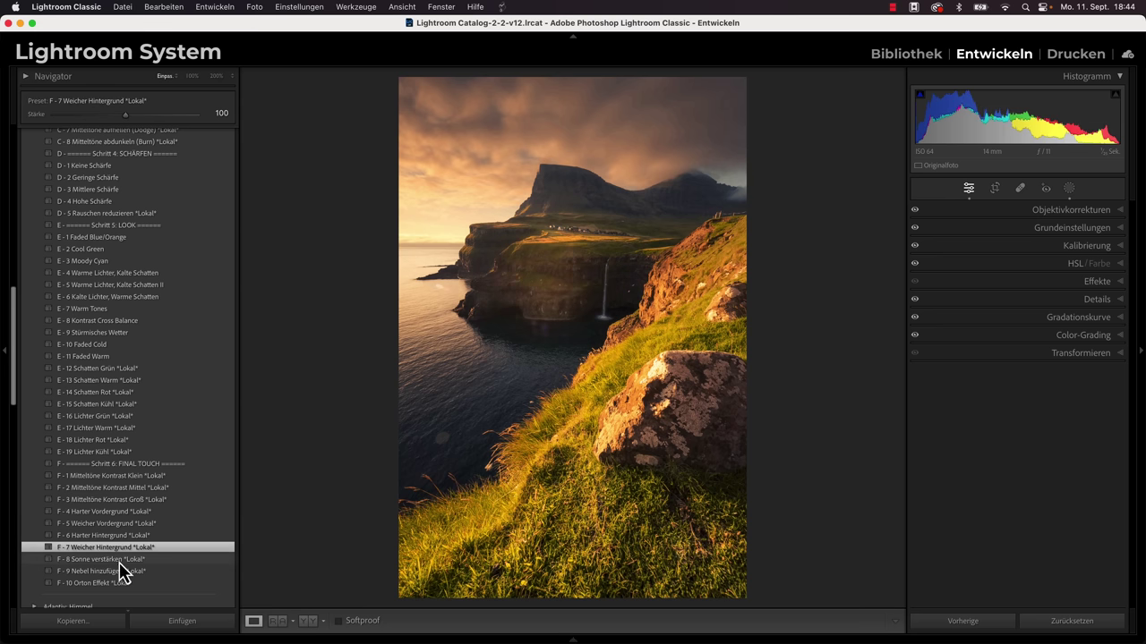
click(120, 560)
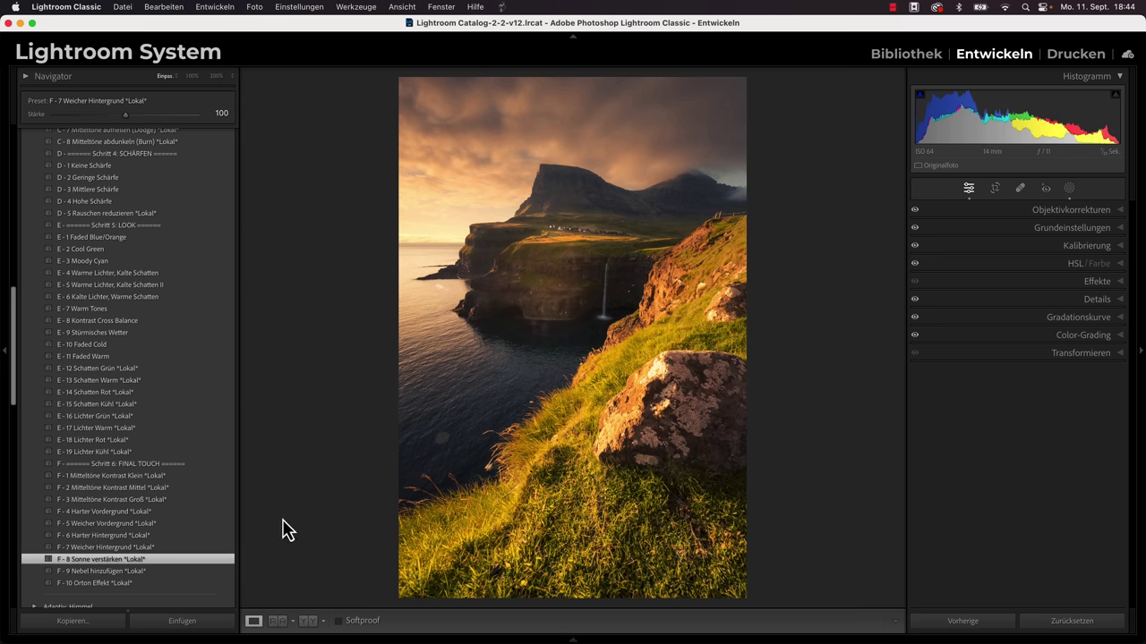
Move and widen the Sonne radial mask over the left horizon, then lower Stärke to 60
click(1069, 189)
click(828, 120)
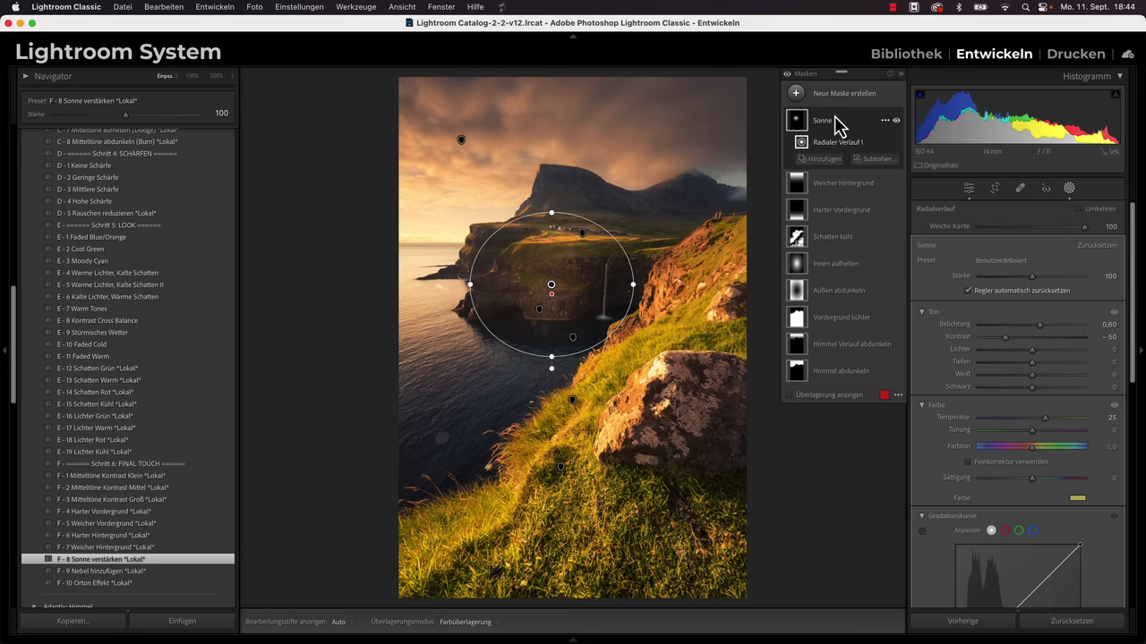
mouse_move(555, 284)
mouse_down()
mouse_move(426, 232)
mouse_move(404, 236)
mouse_up()
drag(478, 230, 558, 227)
drag(396, 230, 422, 232)
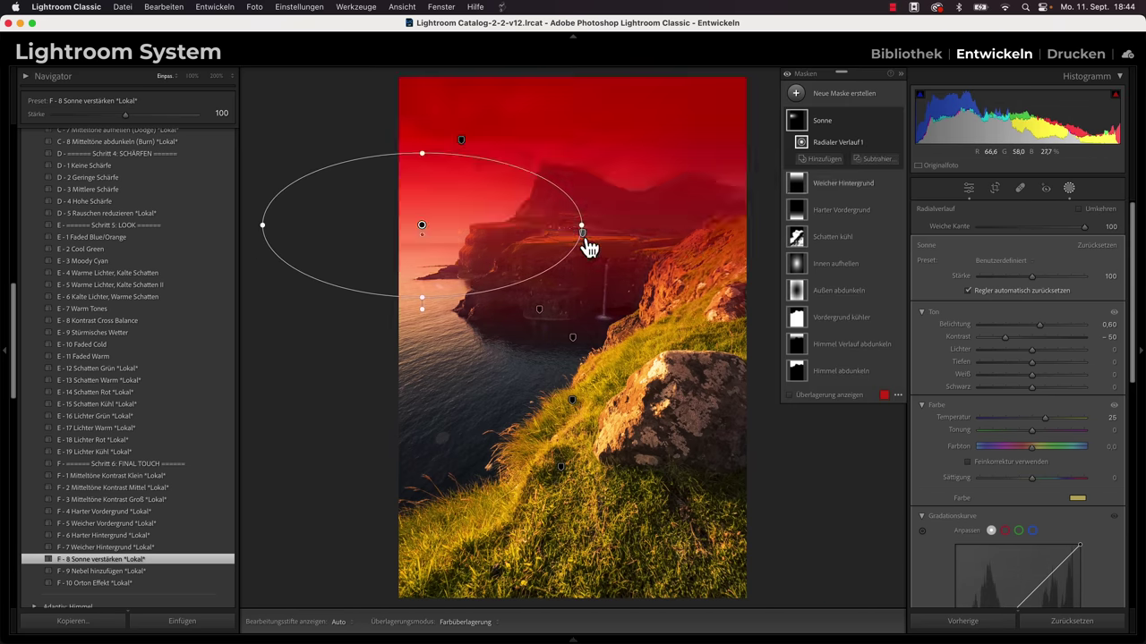
drag(582, 227, 607, 227)
drag(414, 225, 426, 232)
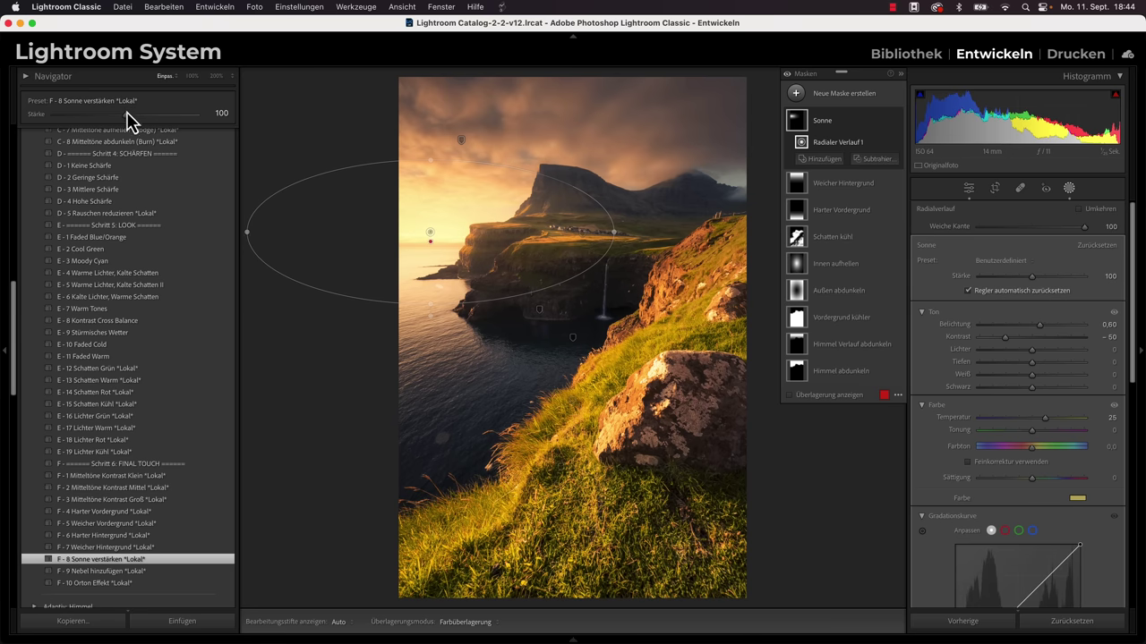
drag(111, 115, 102, 114)
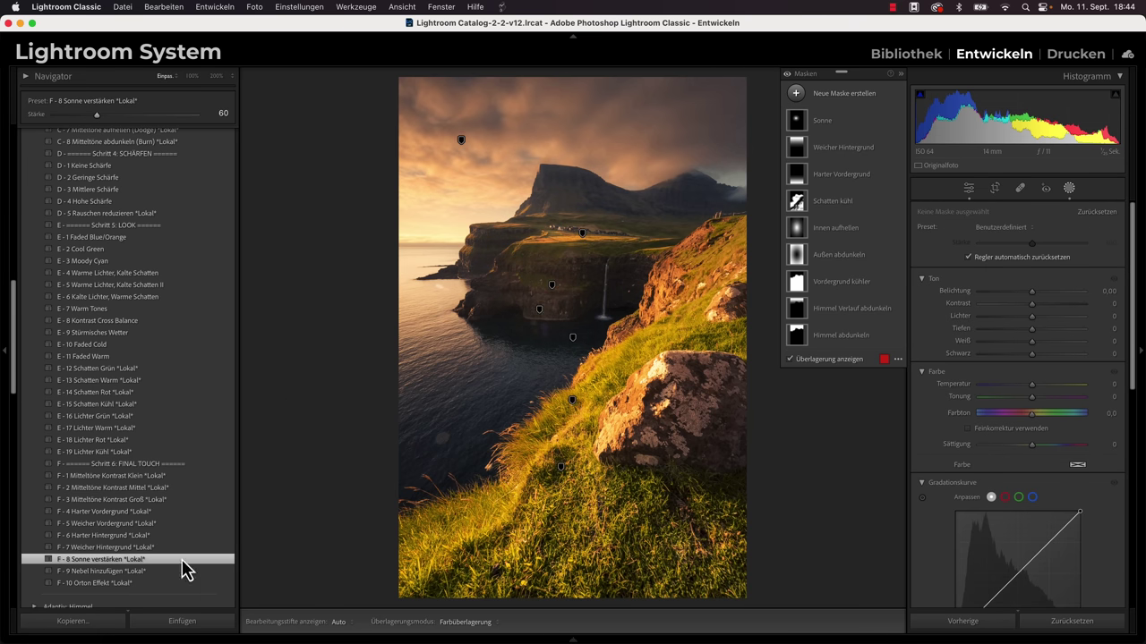
Add the F - 10 Orton Effekt *Lokal* glow at Stärke 15
click(101, 586)
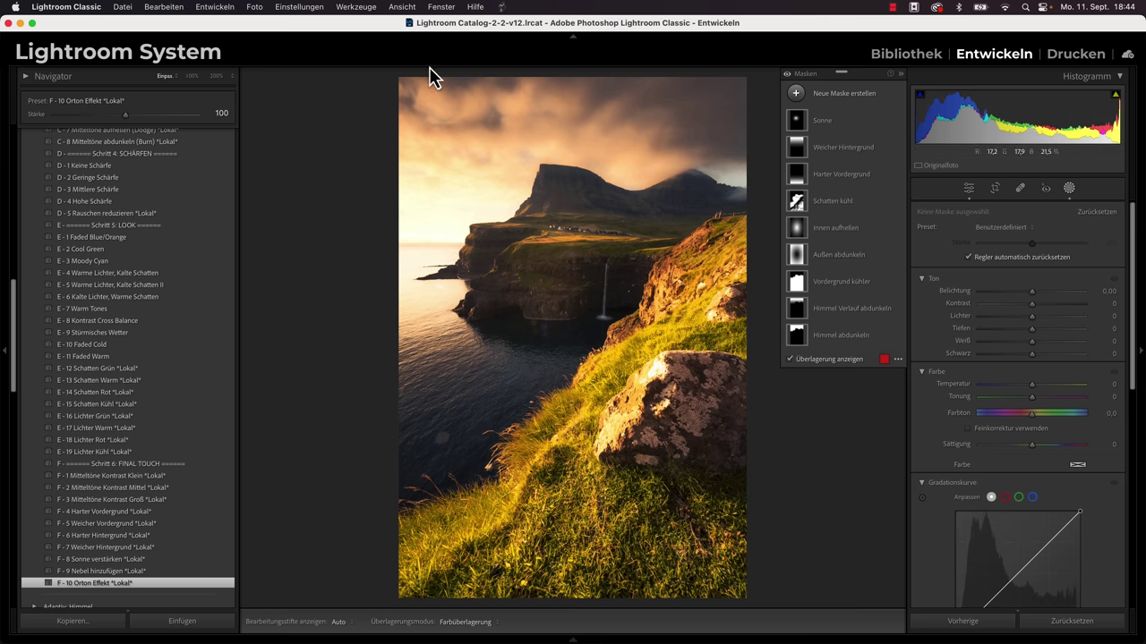
drag(124, 116, 66, 118)
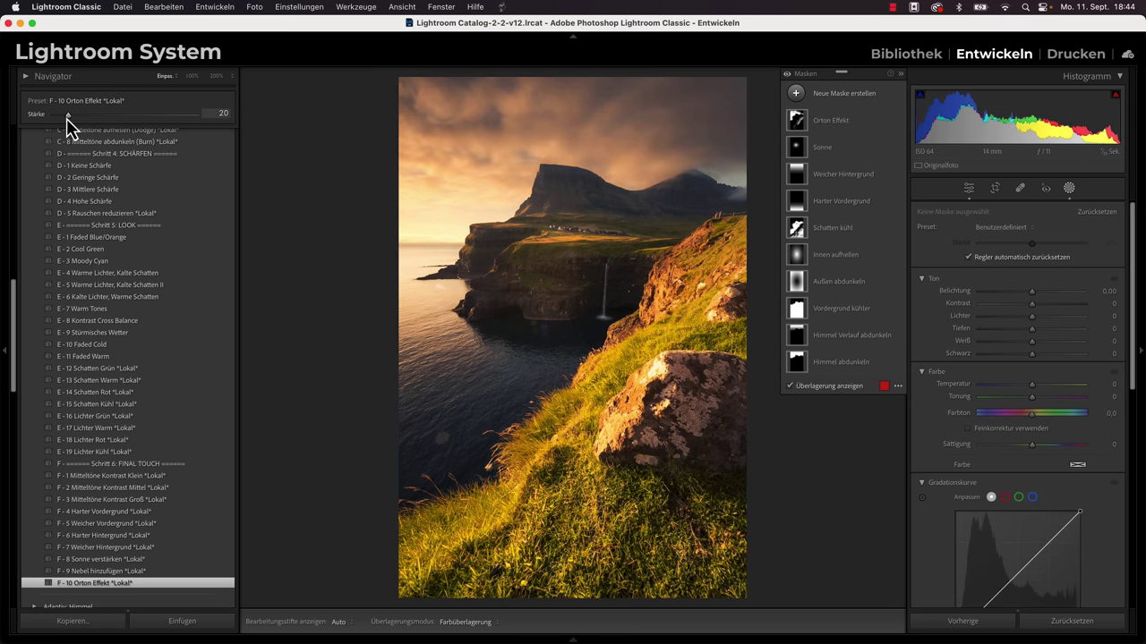
drag(66, 119, 65, 118)
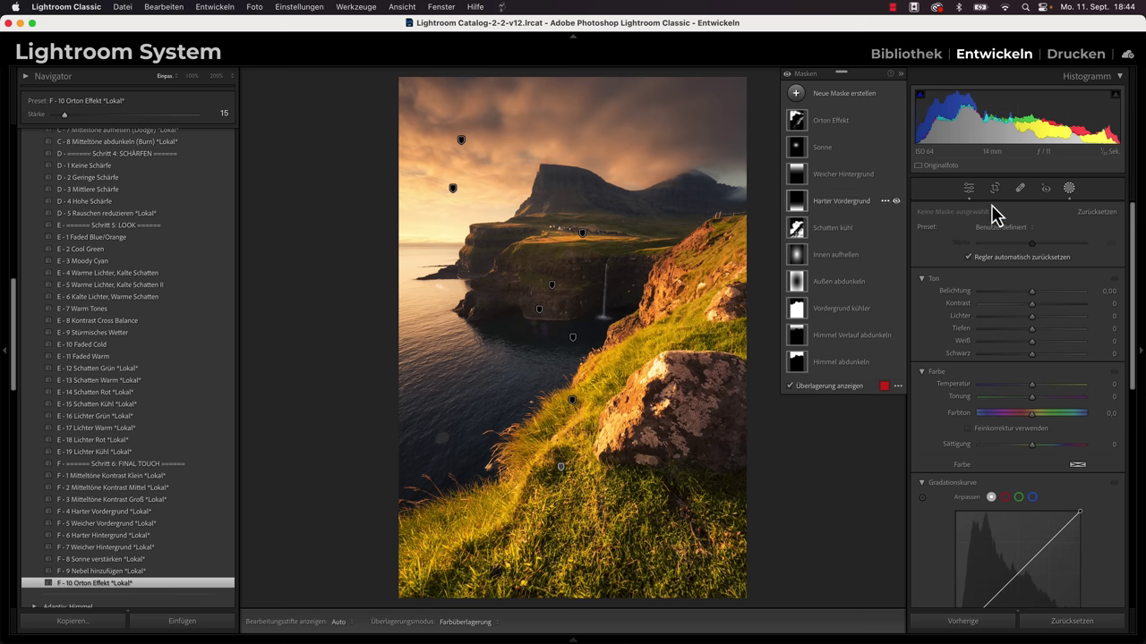
Add a linear gradient mask from the bottom to mid-image, darkening its exposure to -0,70
click(969, 188)
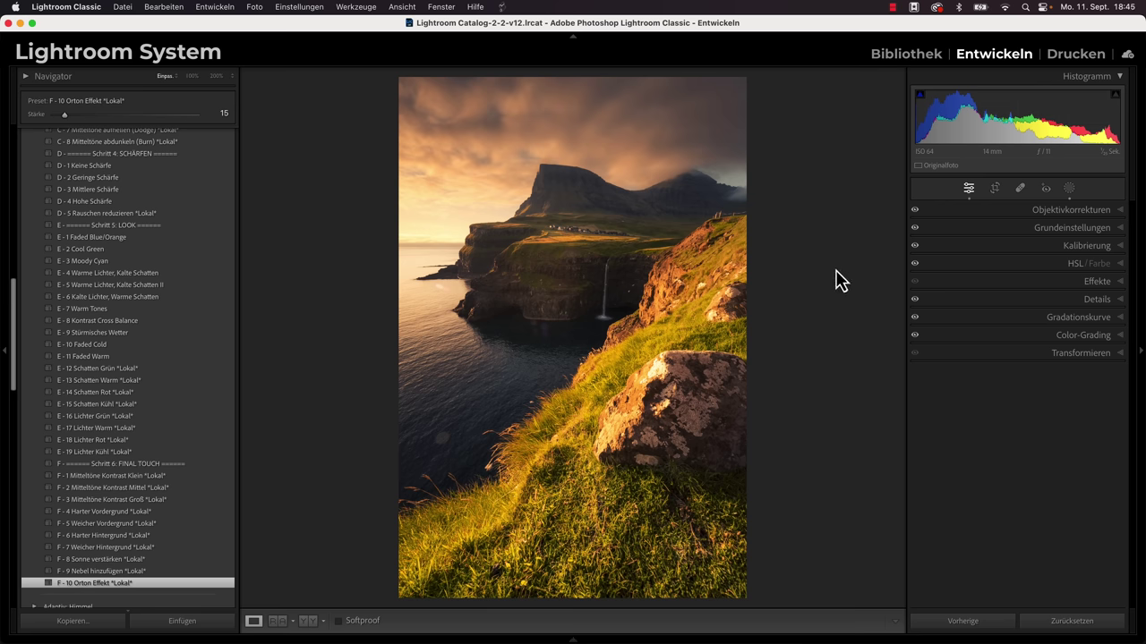
click(1069, 189)
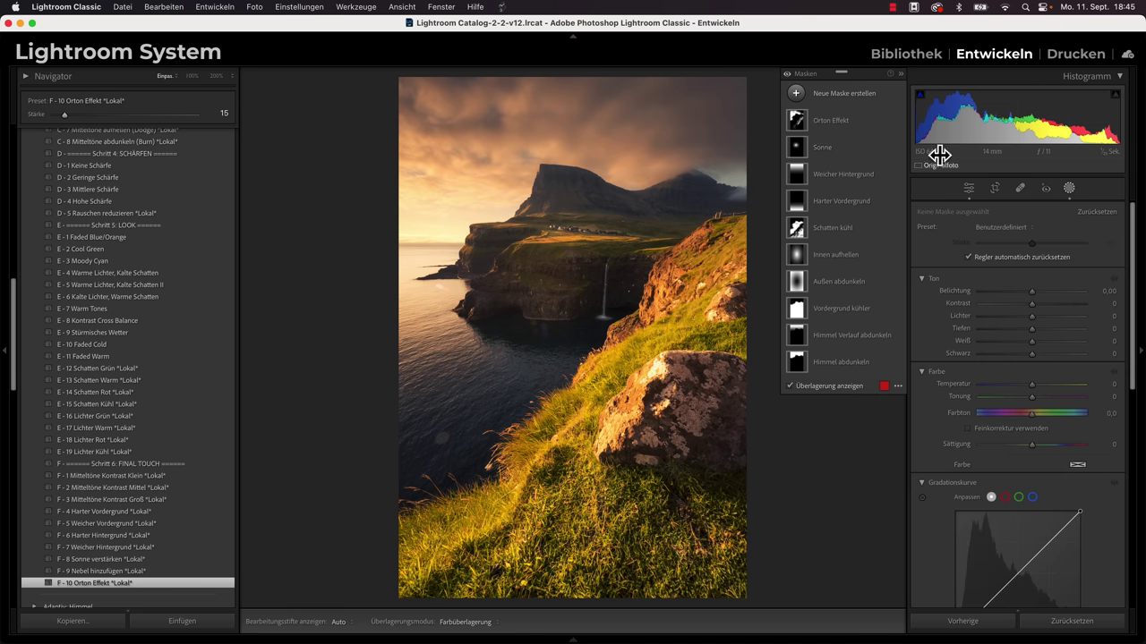
click(837, 94)
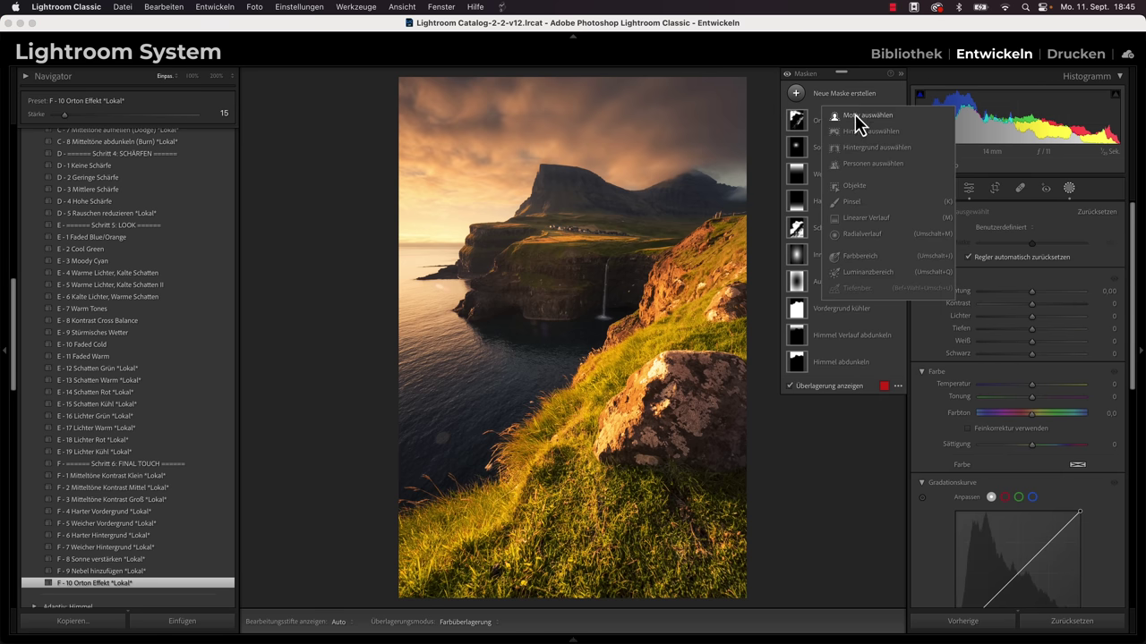
click(869, 217)
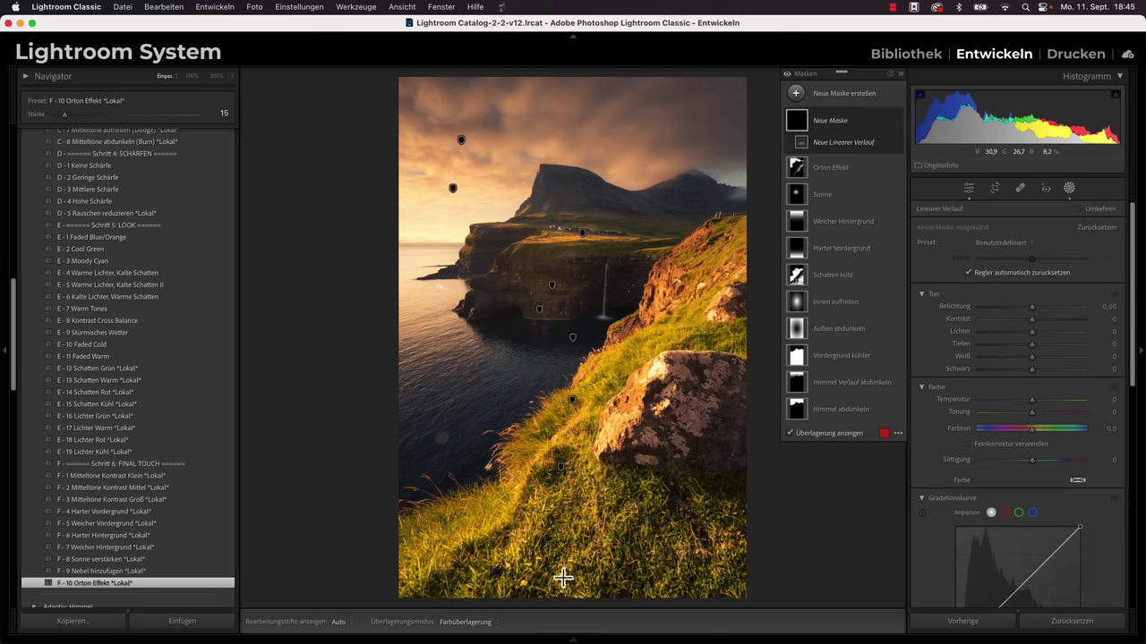
drag(561, 587, 570, 365)
drag(1031, 307, 1019, 307)
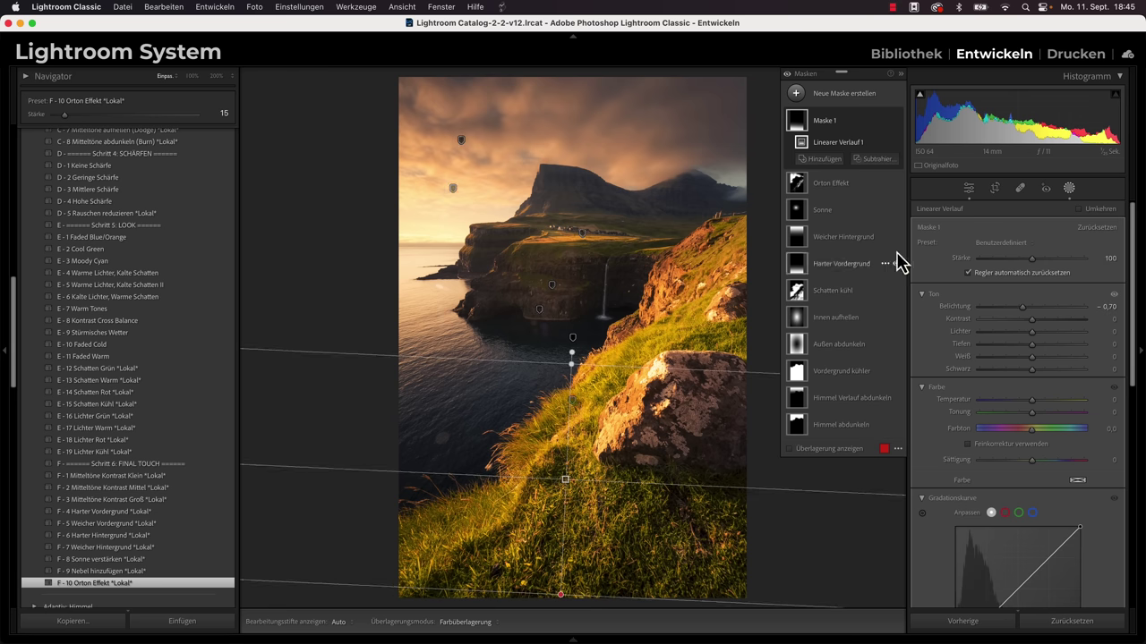
click(966, 188)
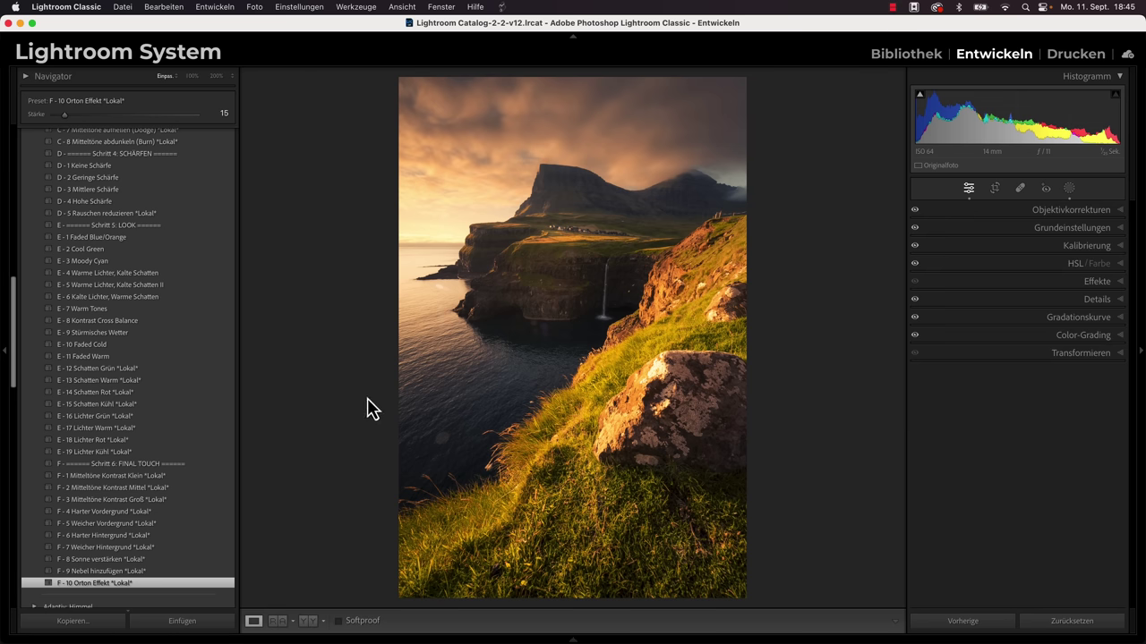
Heal three small spots in the dark water at the lower left and below the cliffs
click(448, 440)
click(429, 445)
click(1020, 188)
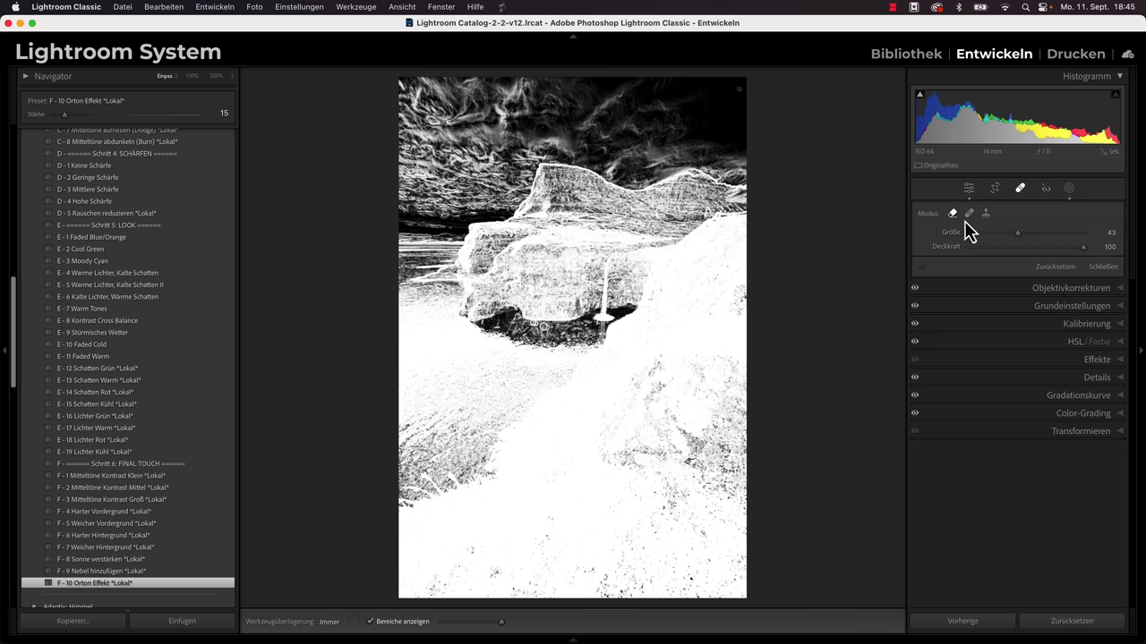
click(394, 624)
scroll(452, 436, up, 2)
scroll(452, 436, up, 4)
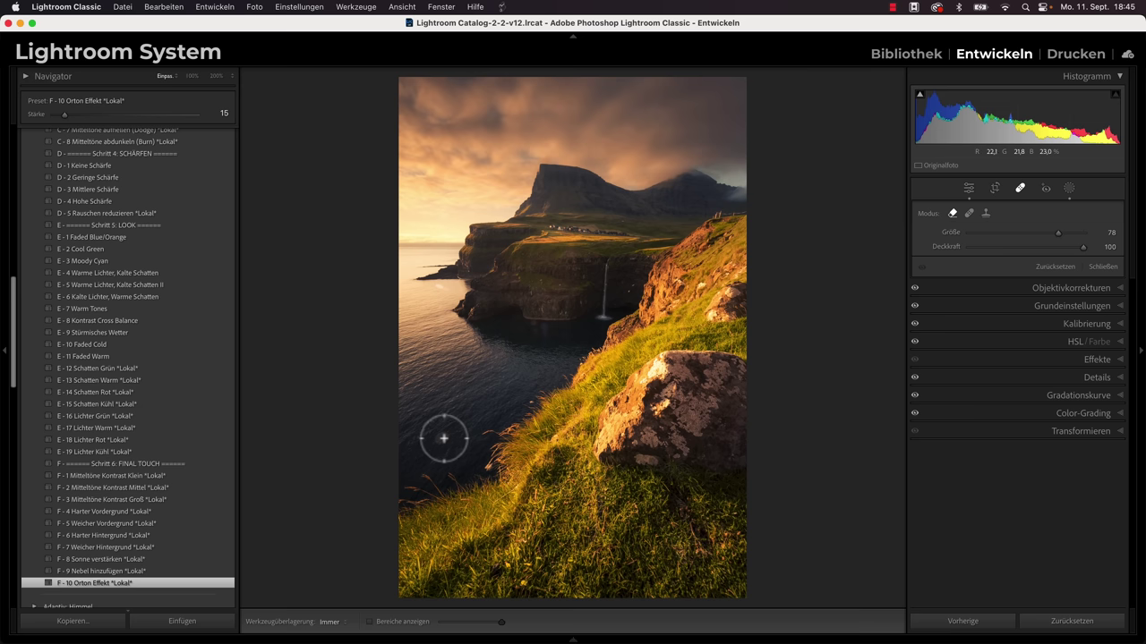
click(443, 438)
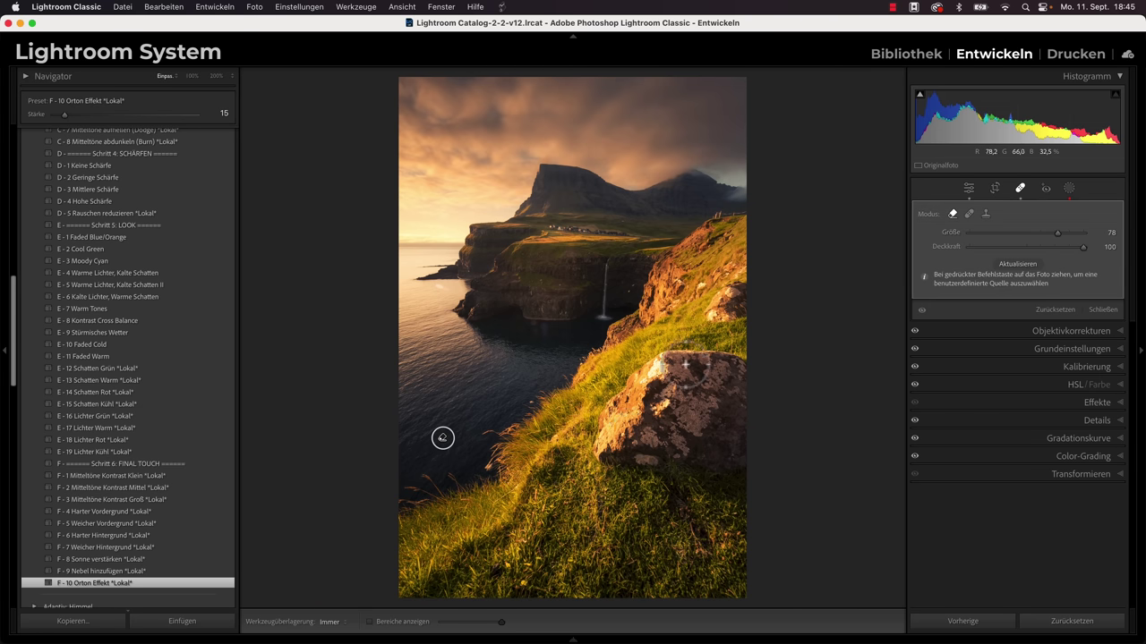
scroll(545, 330, down, 1)
click(545, 330)
click(533, 330)
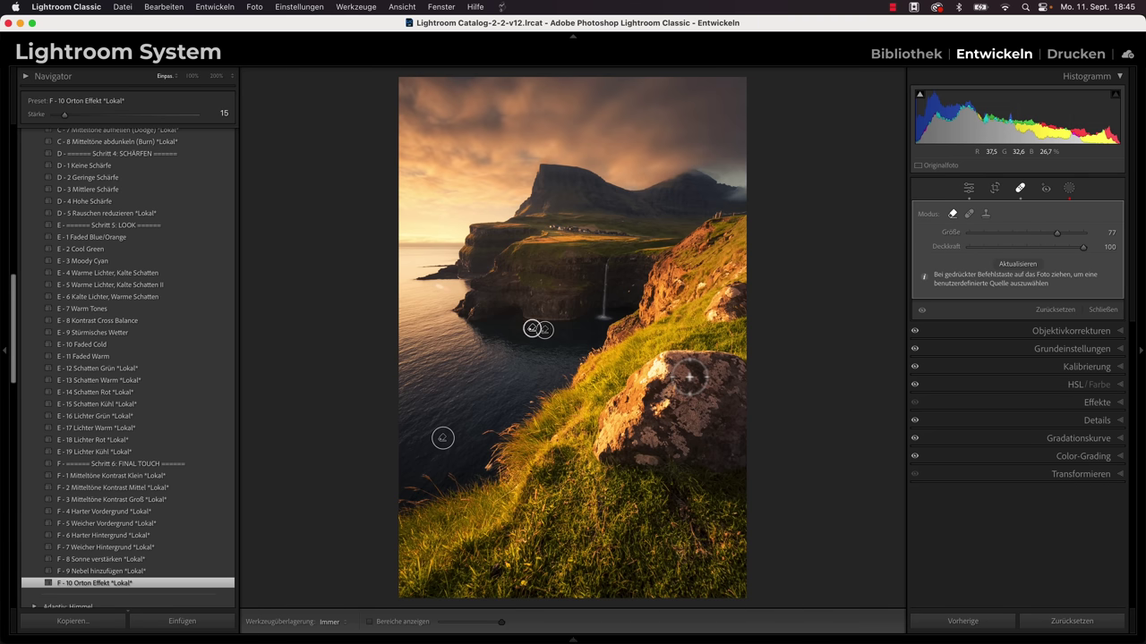
click(968, 189)
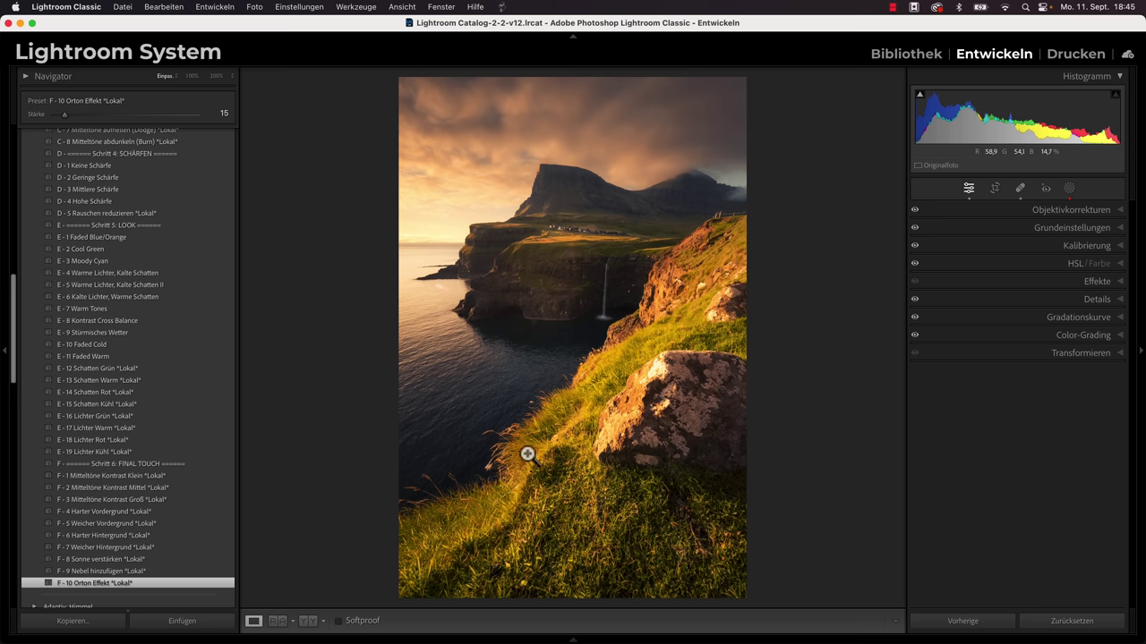
In Grundeinstellungen, set Lichter to −65 and Tiefen to +65 to brighten the shadowed cliffs
click(1065, 228)
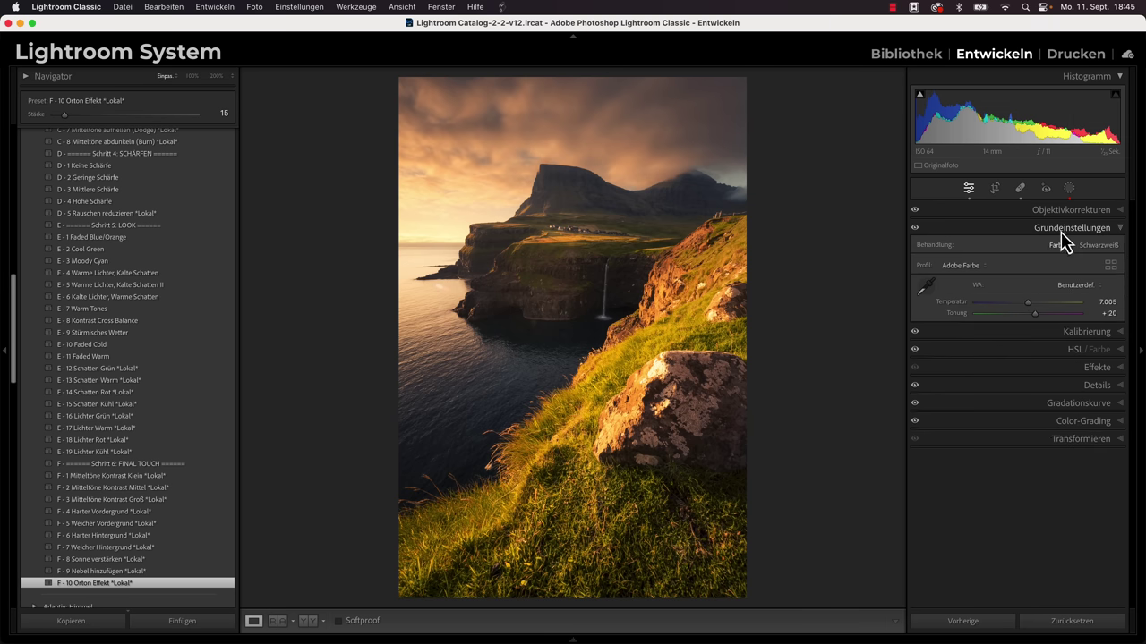
drag(999, 375, 991, 374)
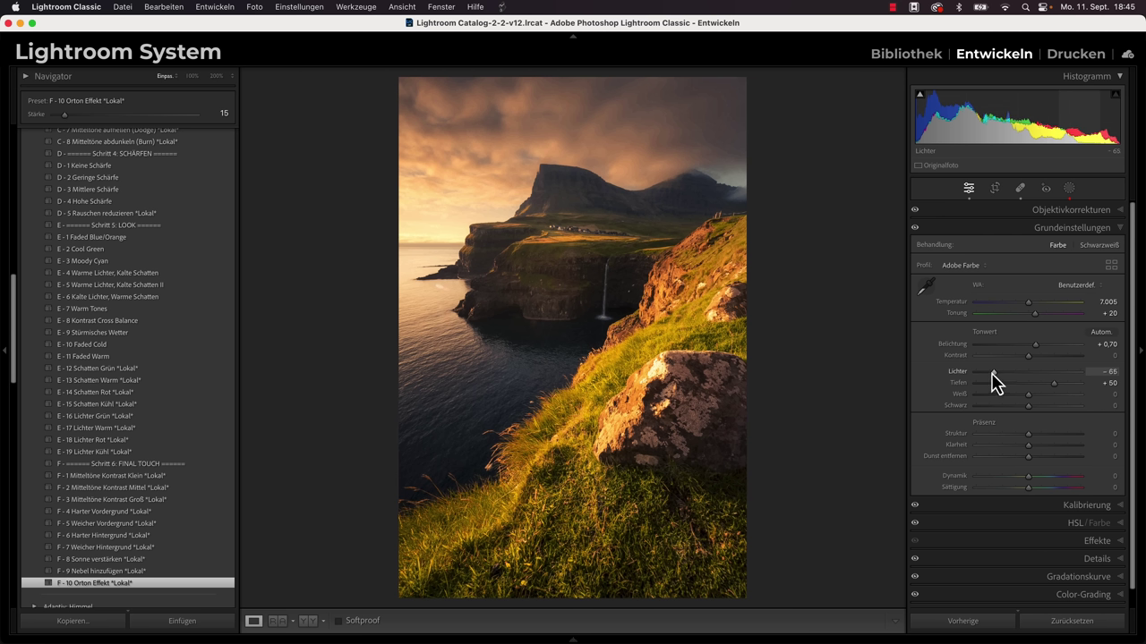
drag(1060, 382, 1064, 383)
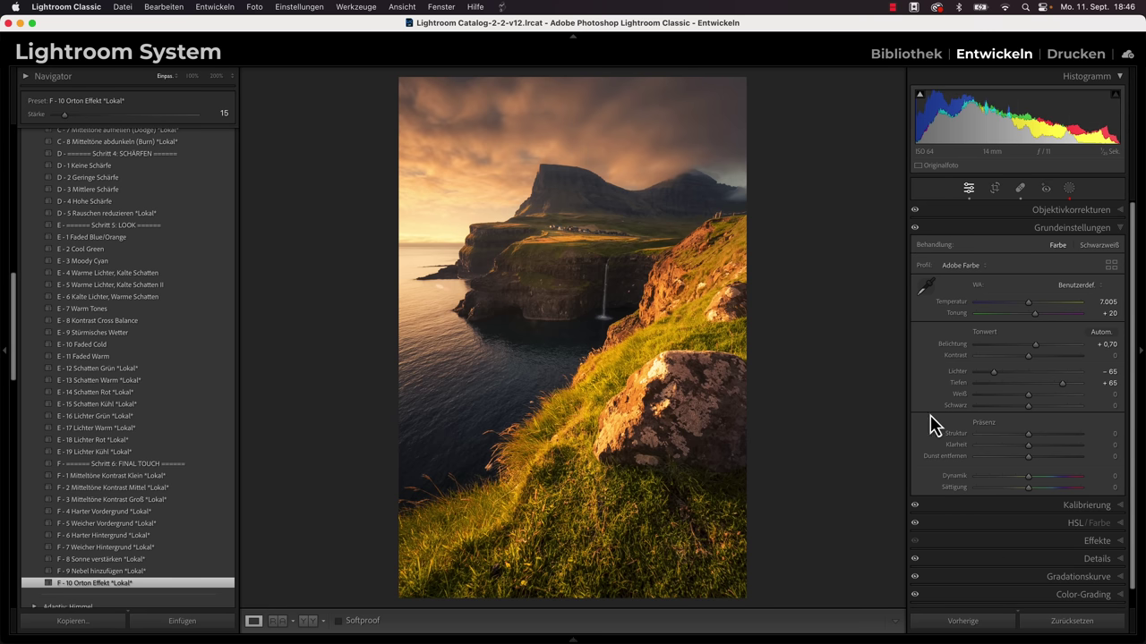
click(947, 228)
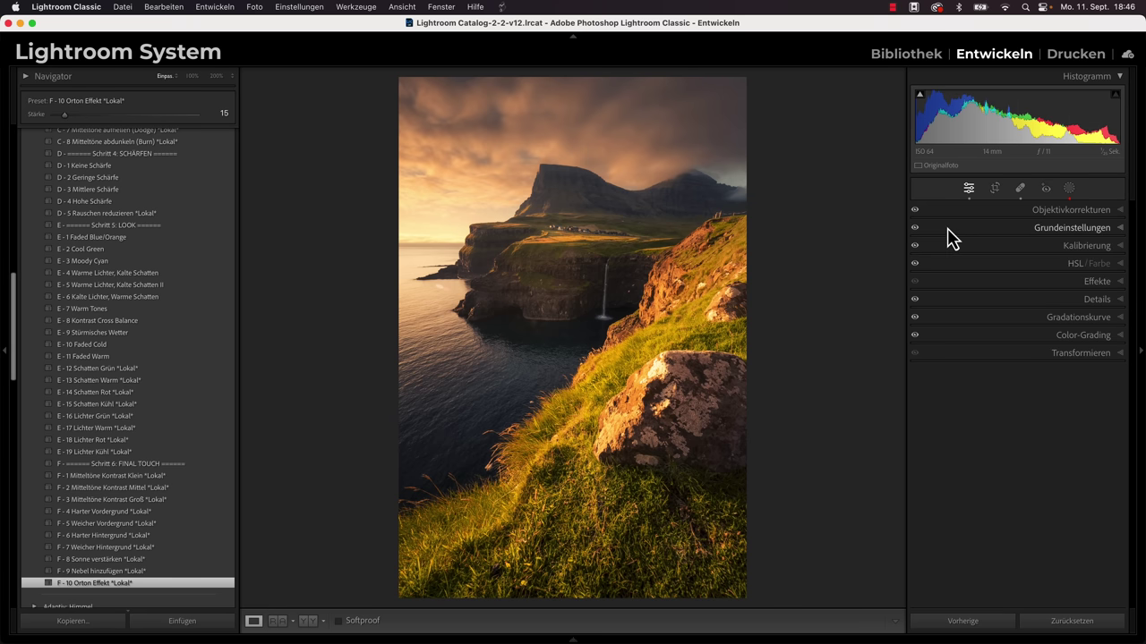
key(backslash)
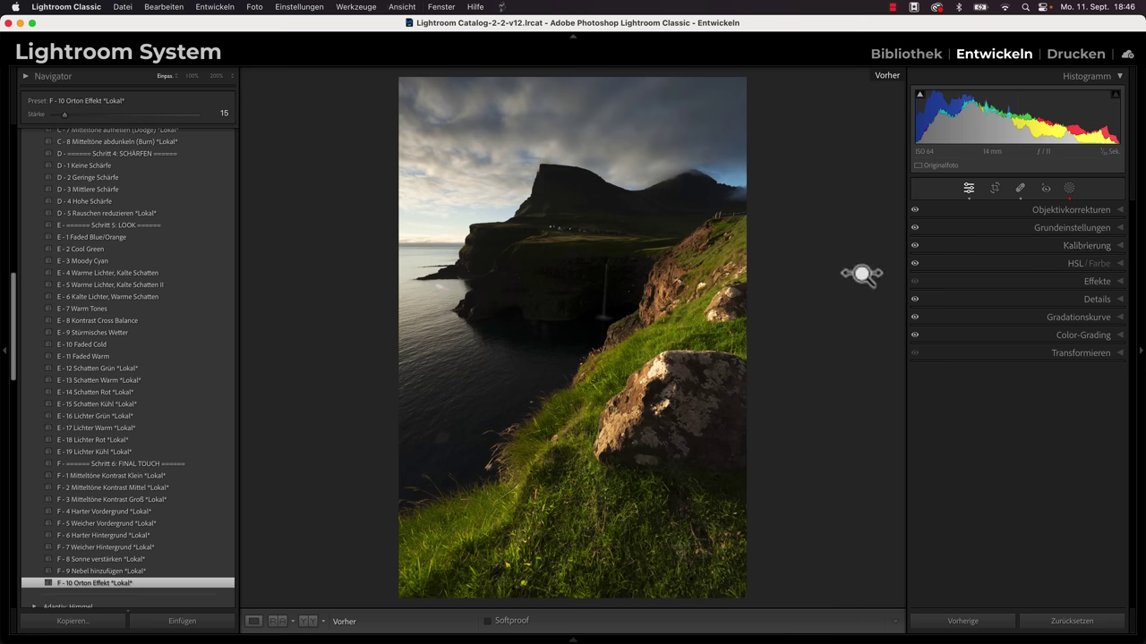
key(backslash)
key(backslash)
key(backslash)
key(backslash)
key(backslash)
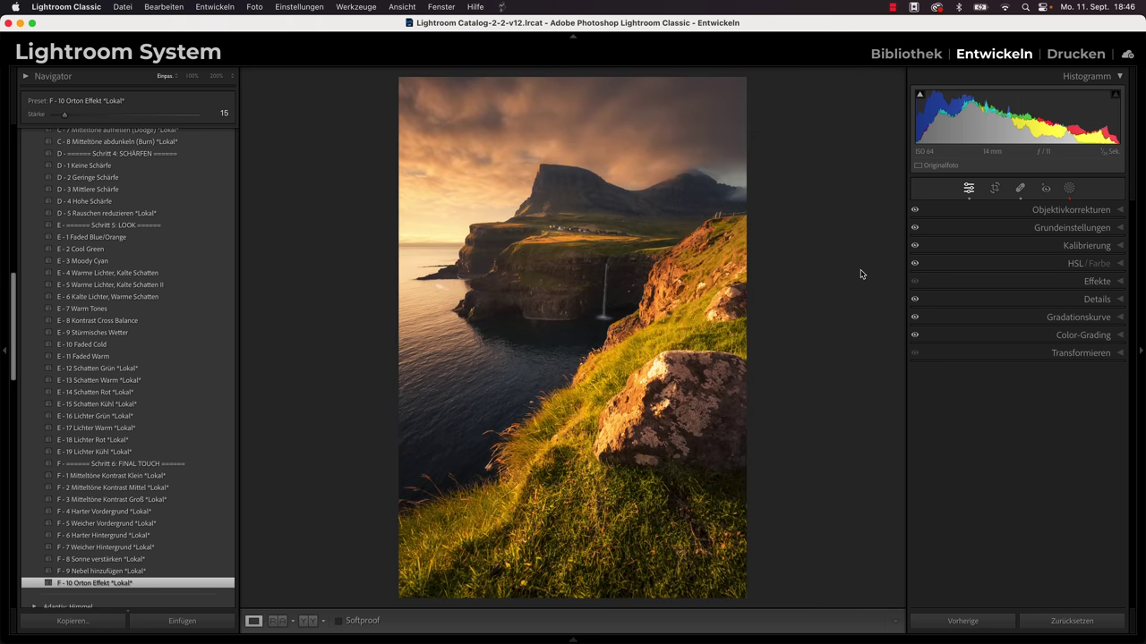
key(backslash)
key(backslash)
key(backslash)
key(backslash)
Level the photo with a slight rotation in Crop & Straighten, surroundings dimmed
click(993, 188)
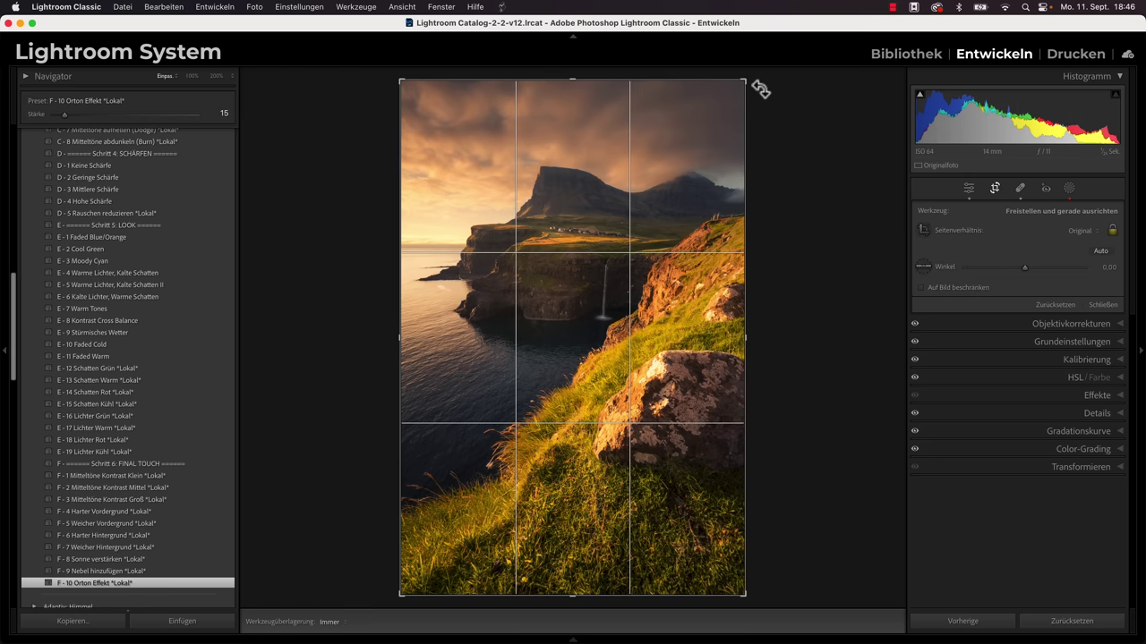
key(l)
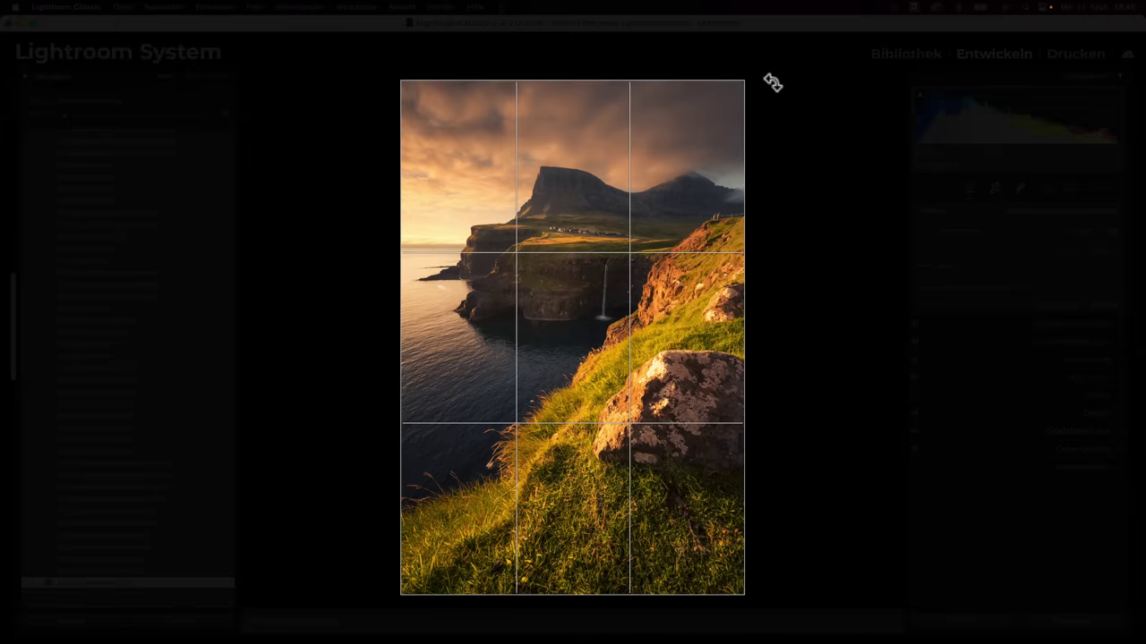
drag(756, 81, 757, 81)
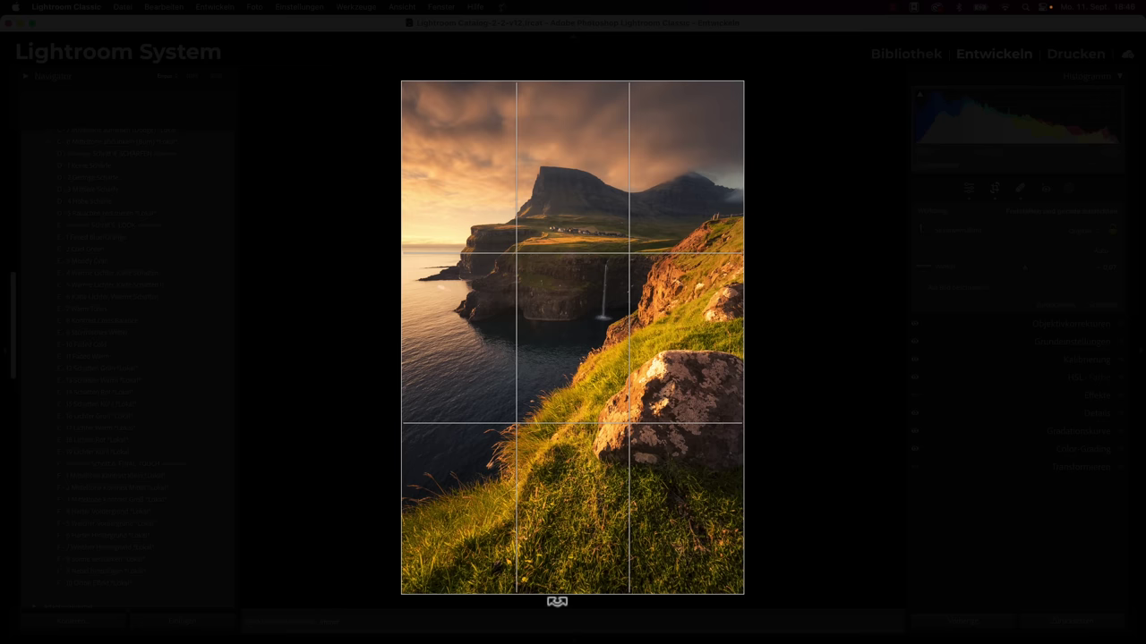
Crop to a tall portrait frame, trimming foreground grass while keeping the waterfall and cliffs
drag(577, 595, 575, 597)
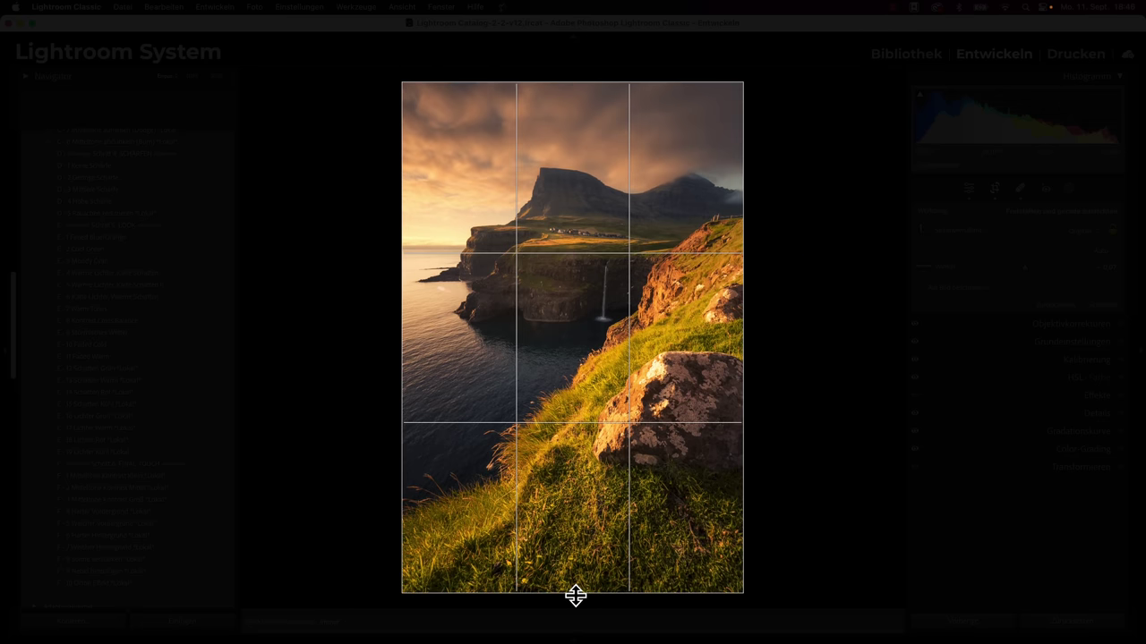
drag(574, 595, 572, 613)
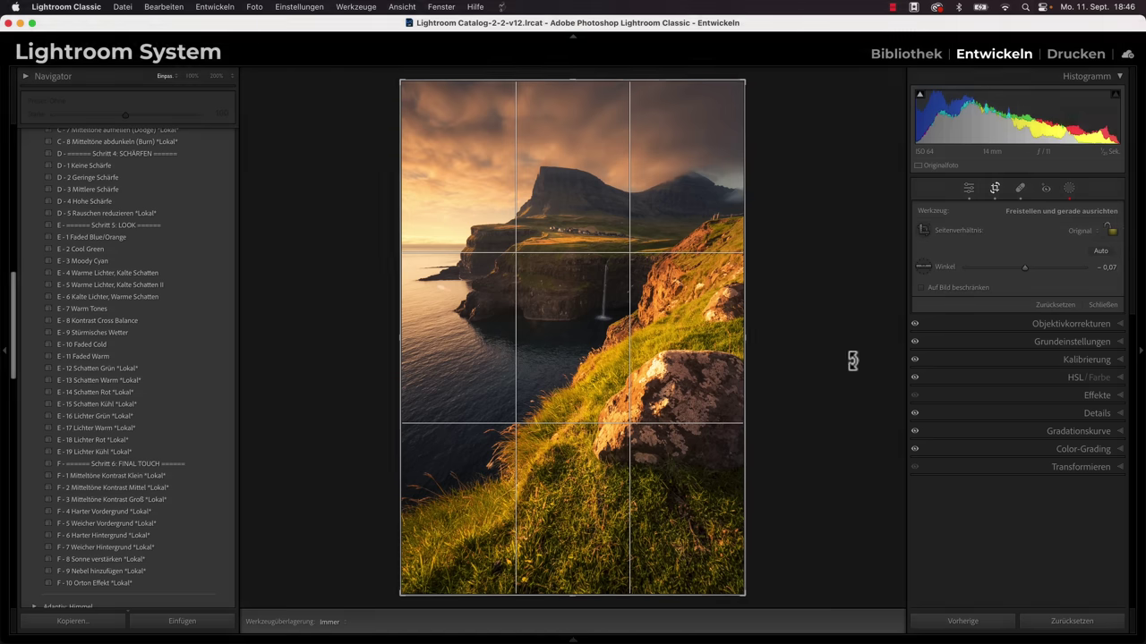
drag(569, 595, 579, 556)
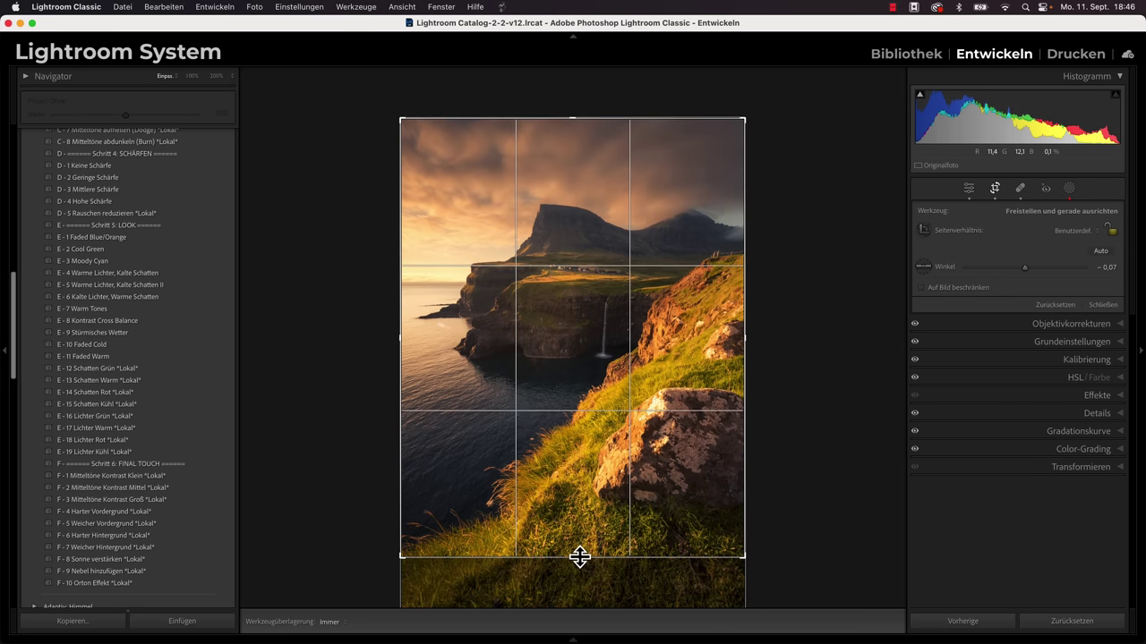
drag(579, 556, 581, 555)
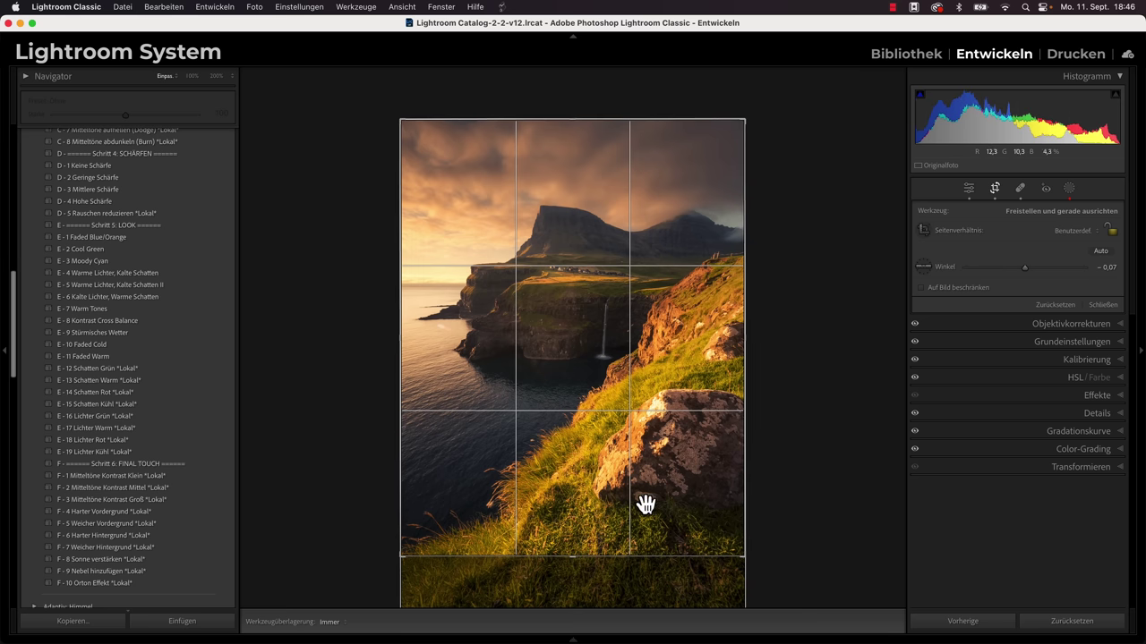
key(l)
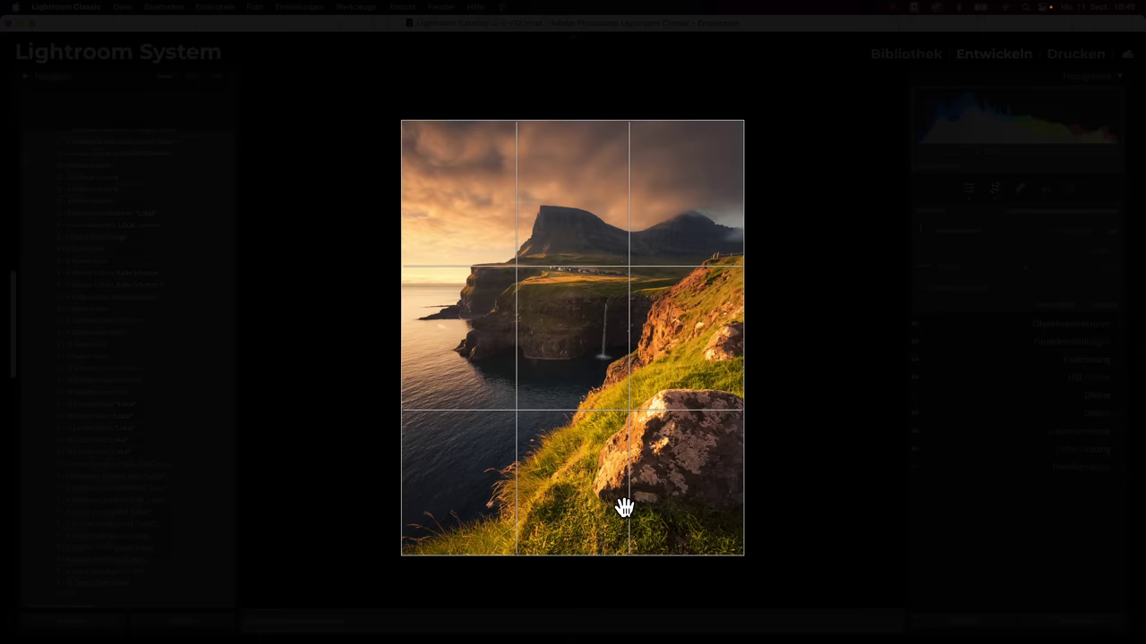
drag(574, 559, 575, 559)
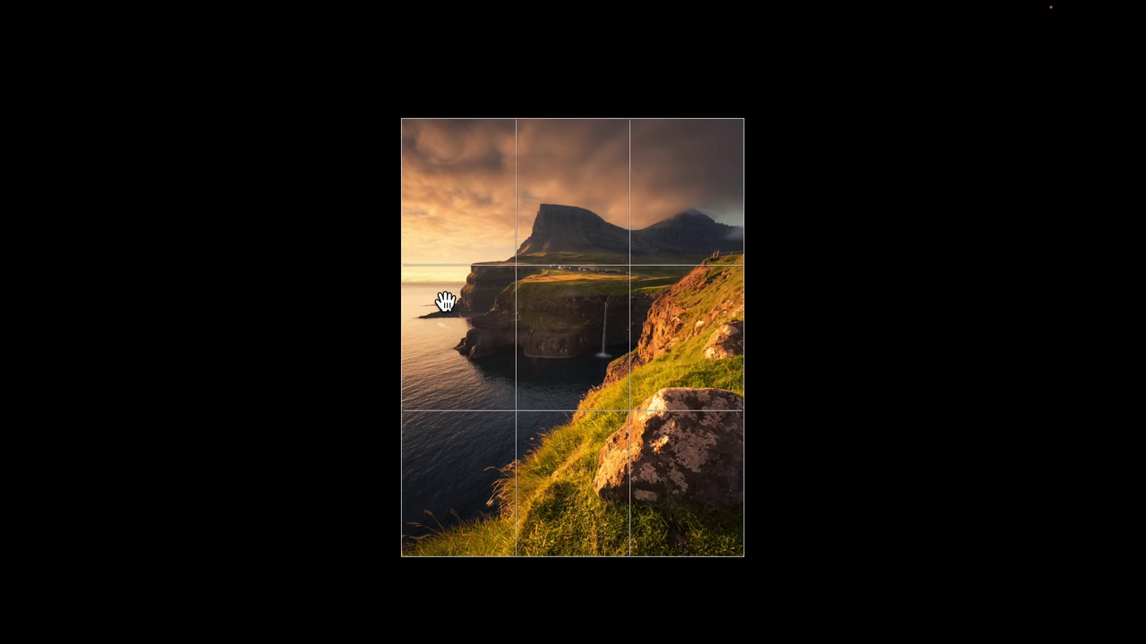
drag(441, 300, 445, 302)
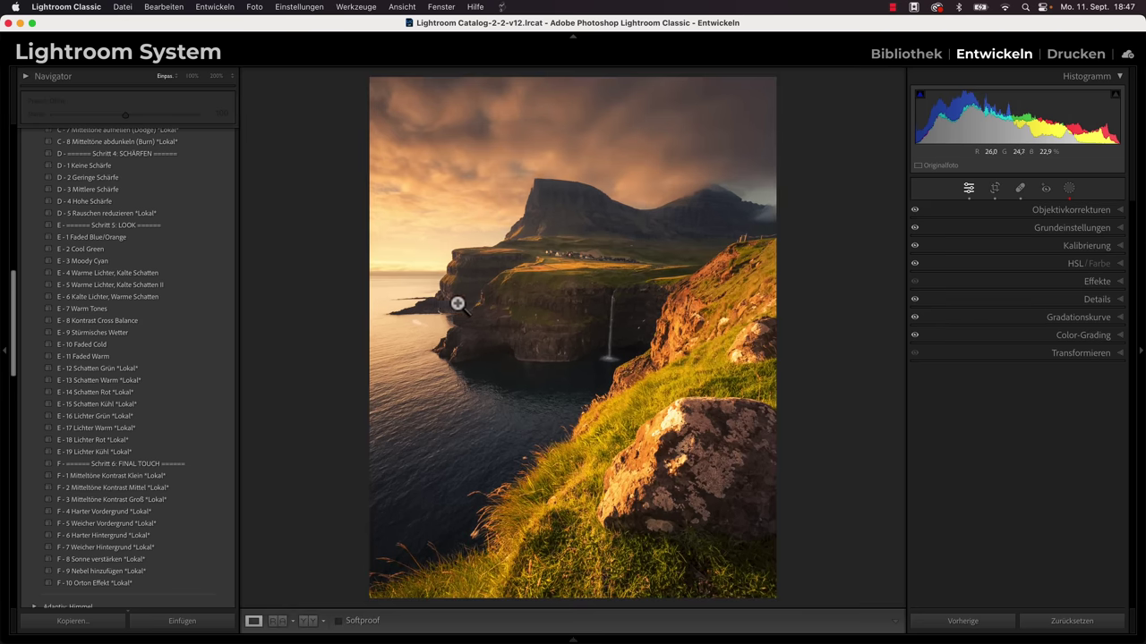
key(backslash)
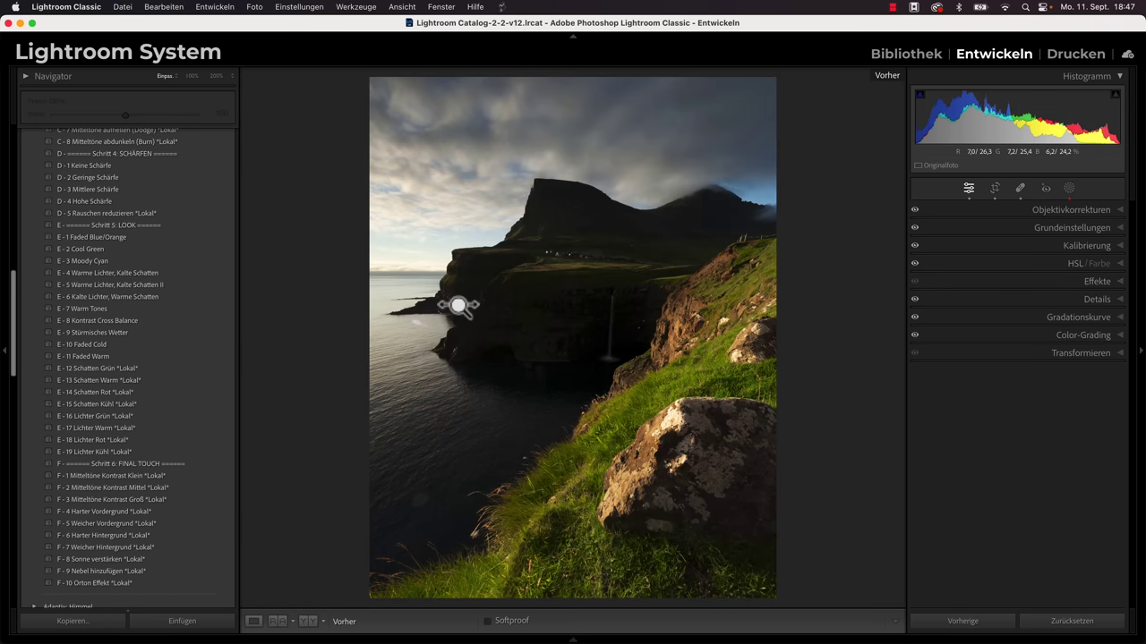
key(backslash)
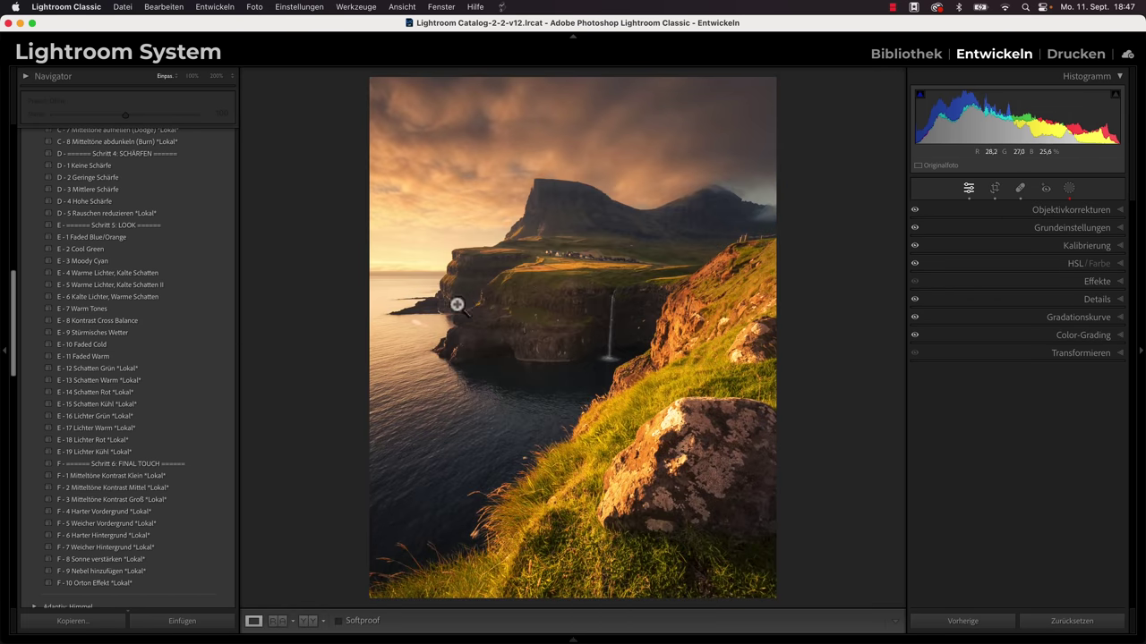